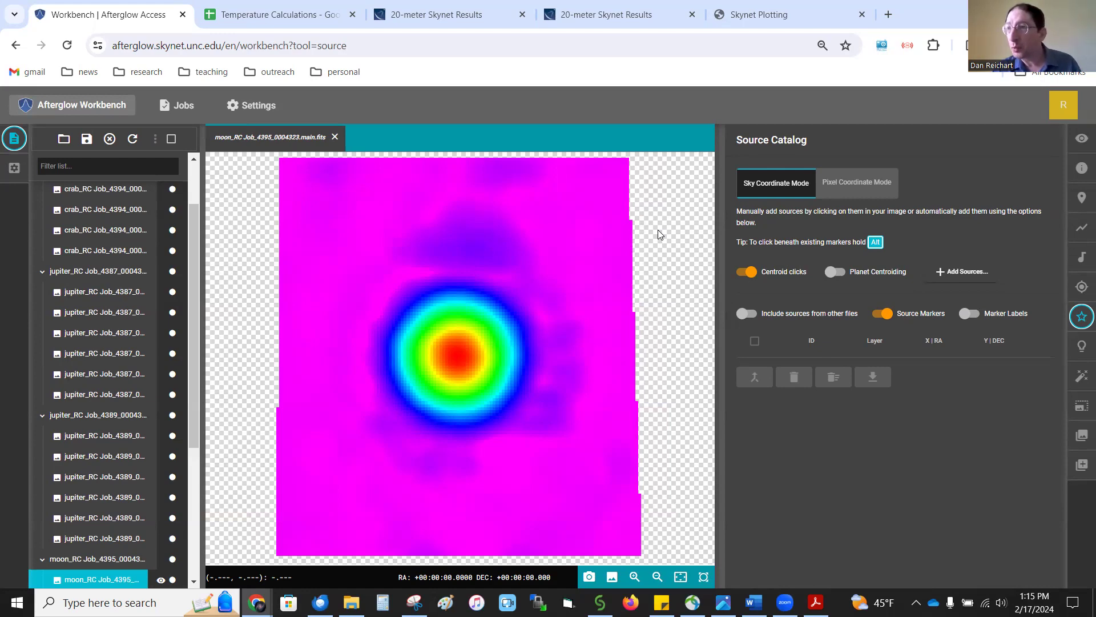
Display the main Moon image, and restore the aperture photometry settings to their defaults
click(70, 292)
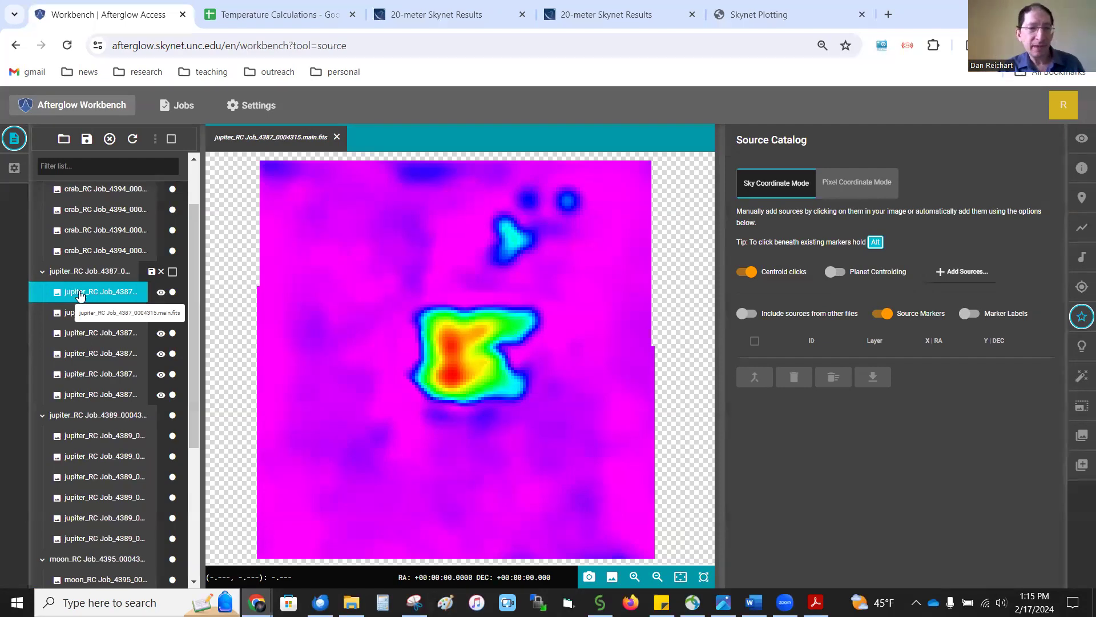
click(92, 579)
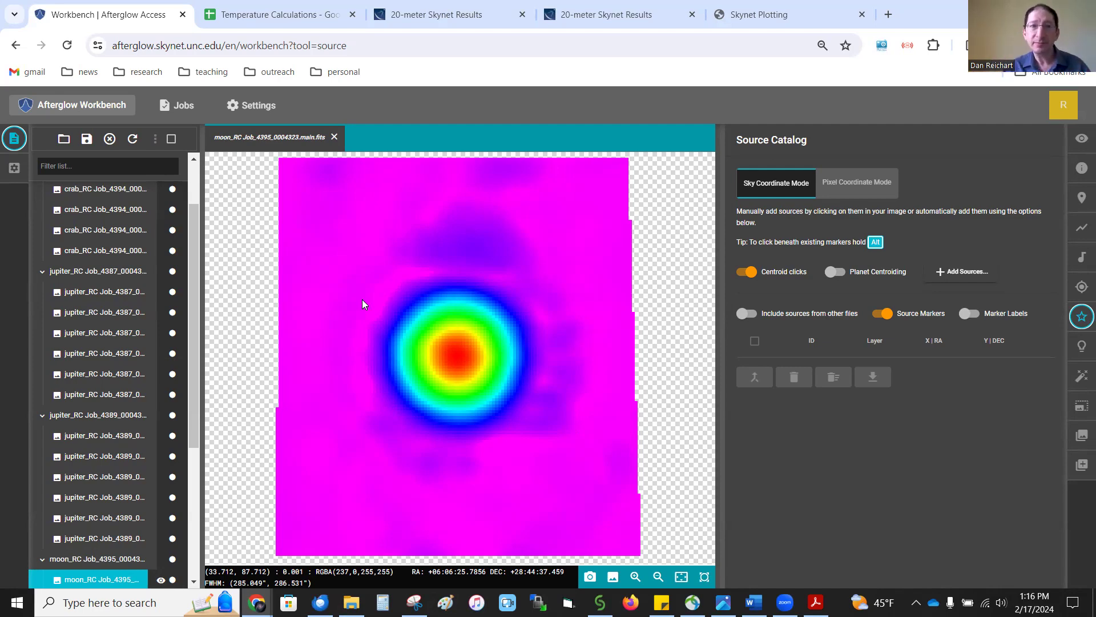
click(262, 110)
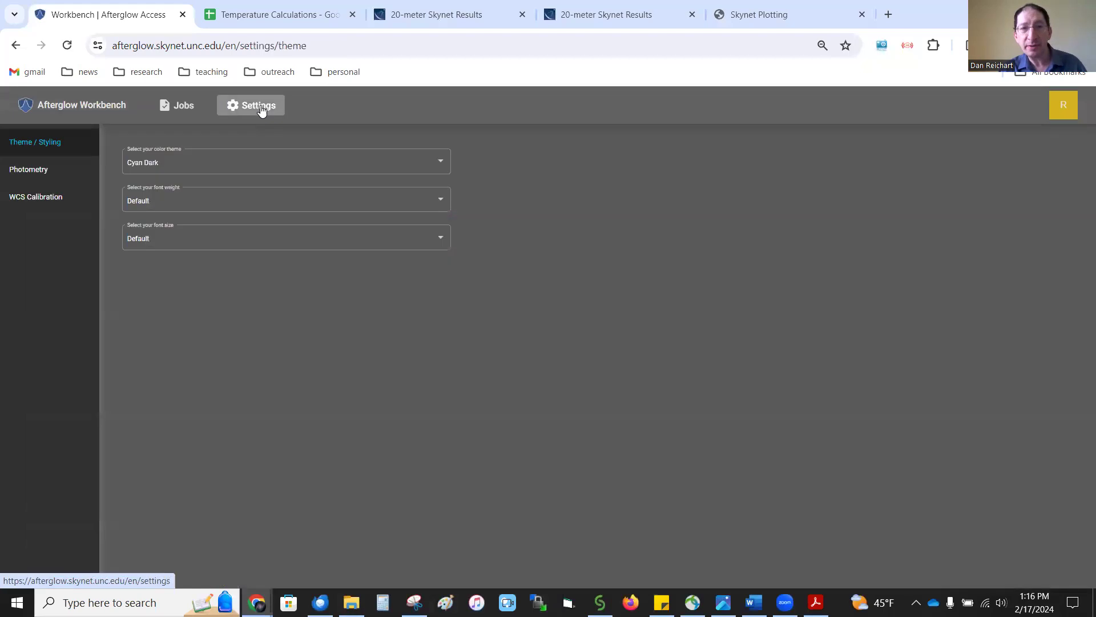
click(36, 174)
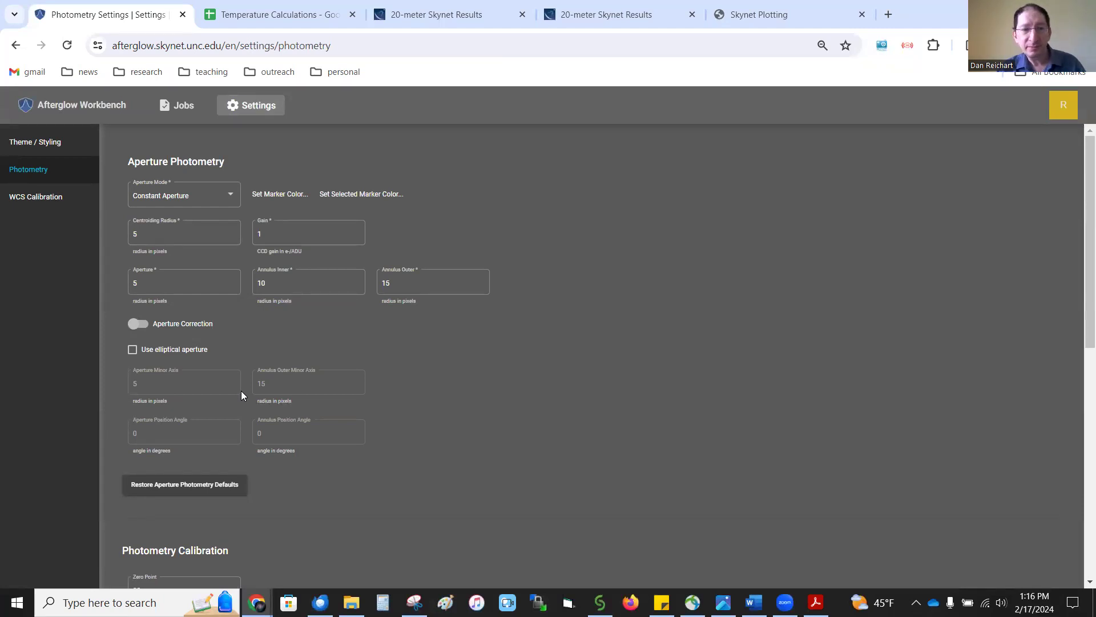
click(179, 485)
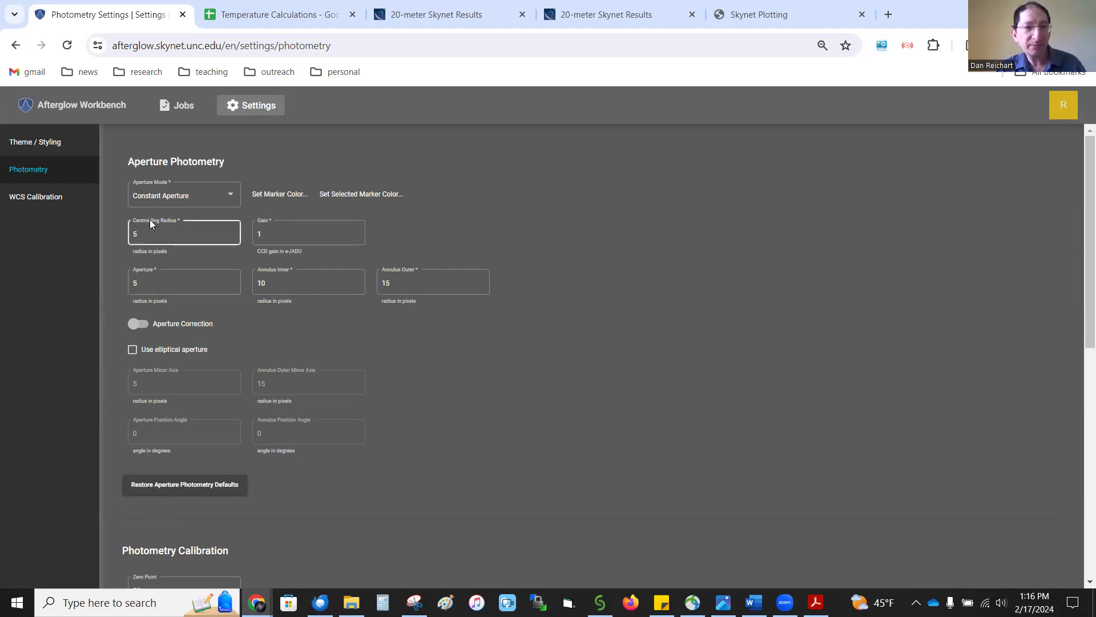
Set both the centroiding radius and the photometry aperture radius to 28 pixels
click(137, 235)
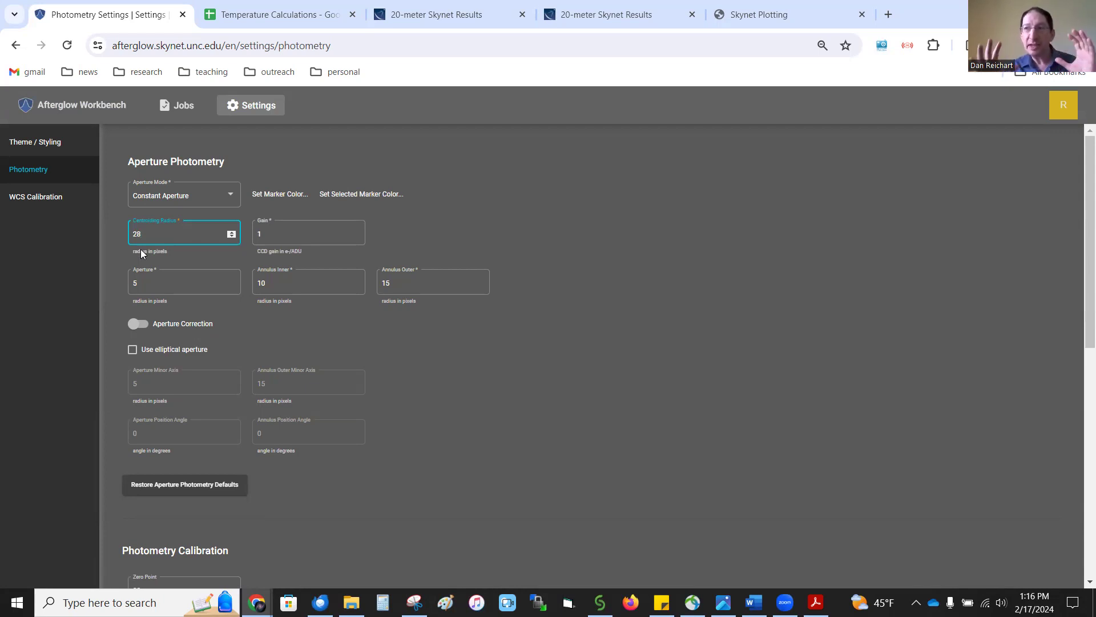
click(158, 283)
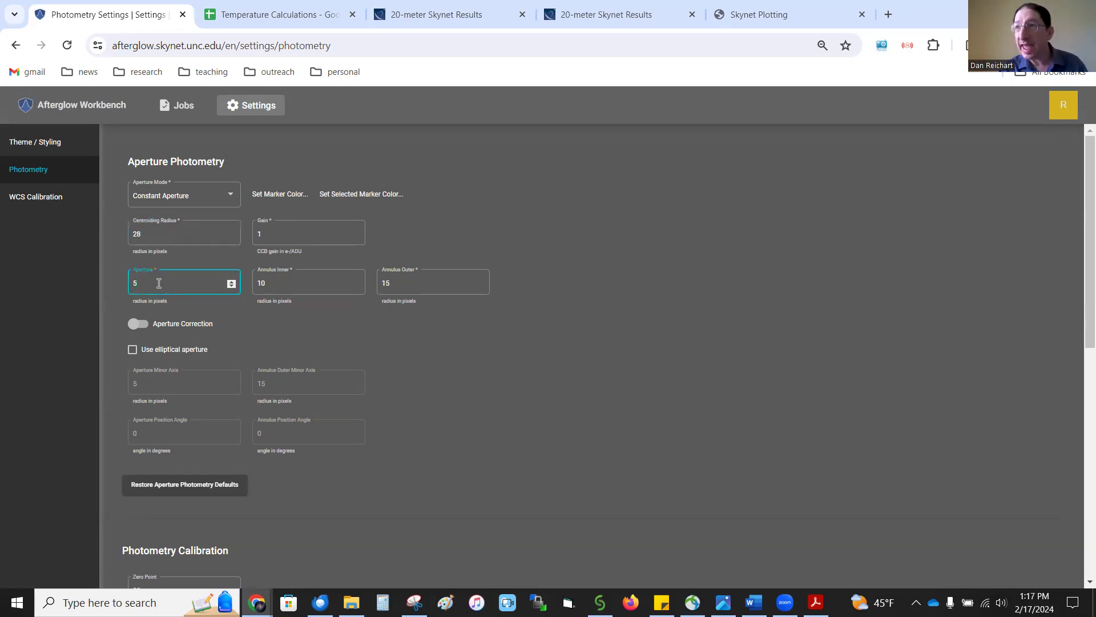
drag(159, 283, 133, 283)
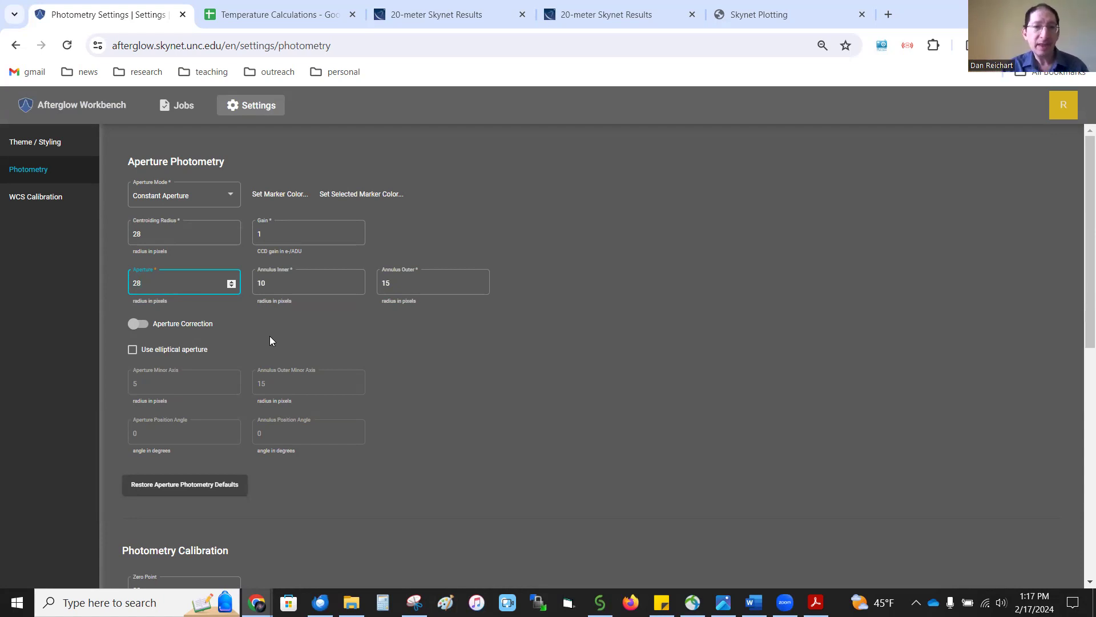
Set the photometry annulus to an inner radius of 50 pixels and an outer radius of 70 pixels
click(272, 282)
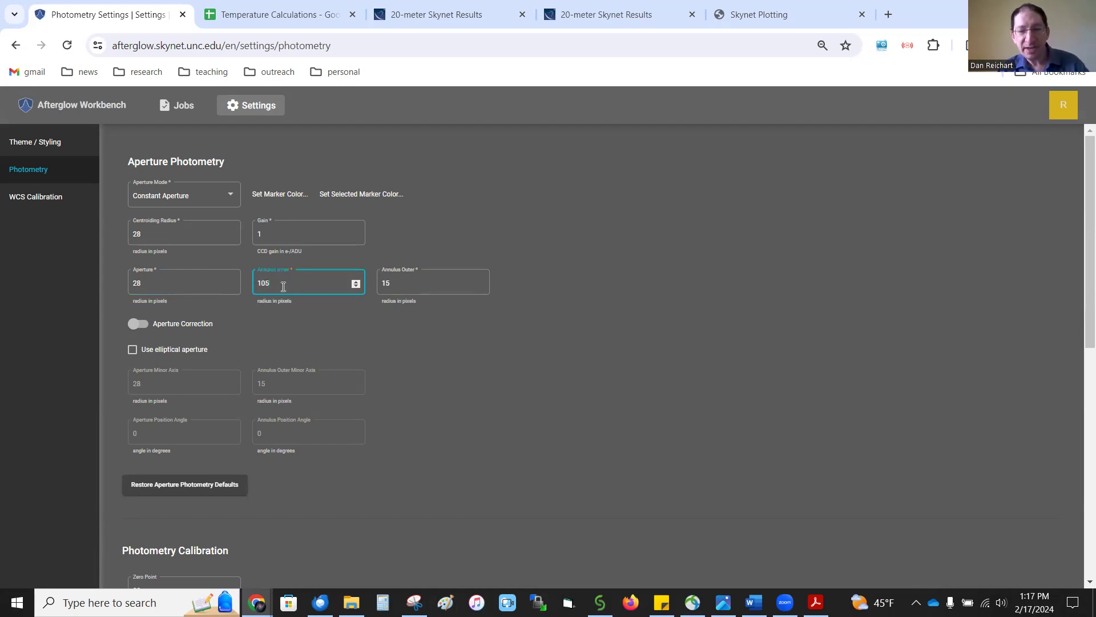
key(BackSpace)
key(BackSpace)
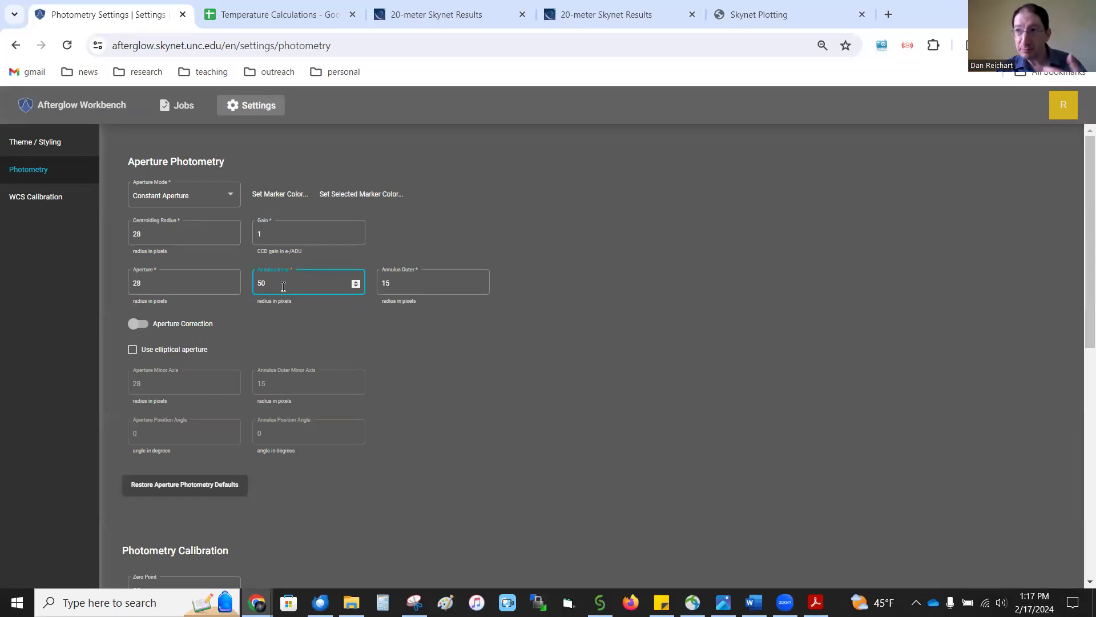
click(385, 282)
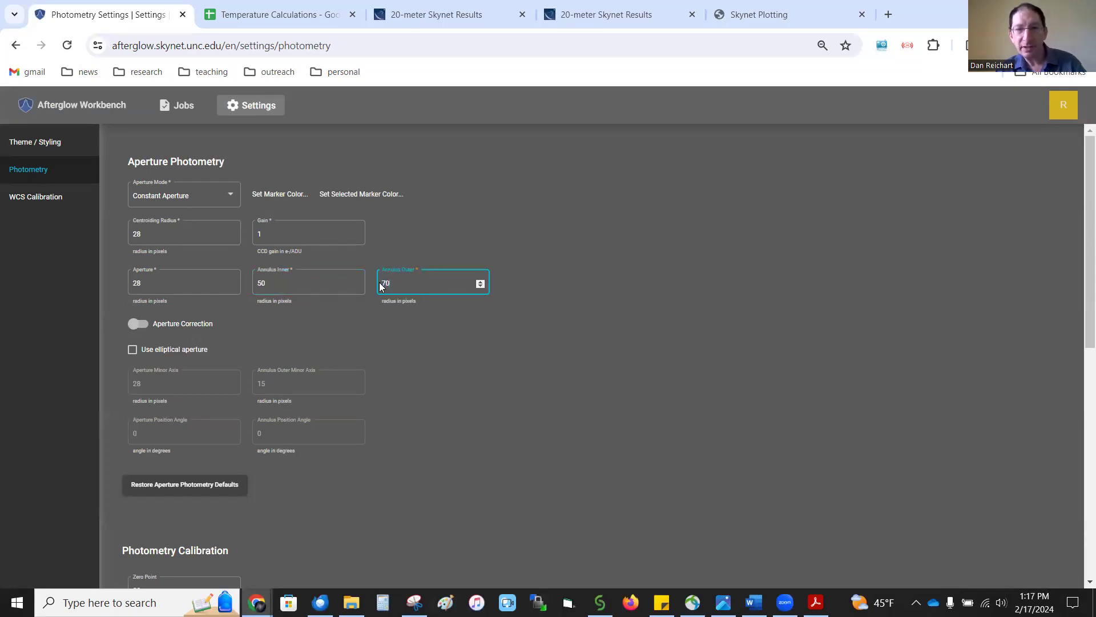
click(433, 345)
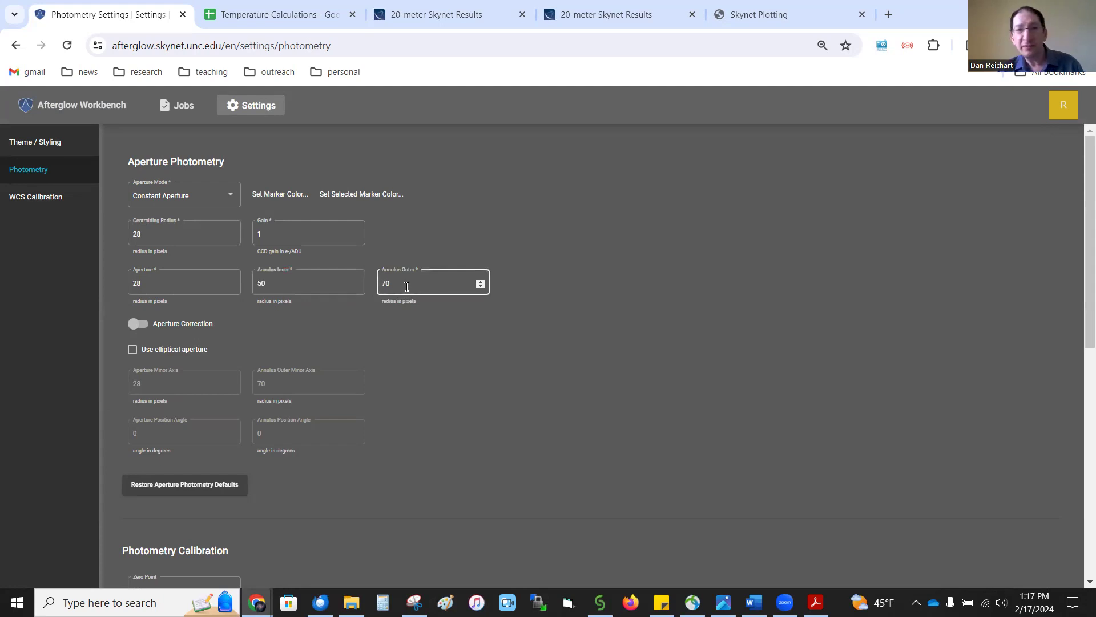
Return to the workbench and perform aperture photometry on the Moon at the centre of its main image
click(72, 108)
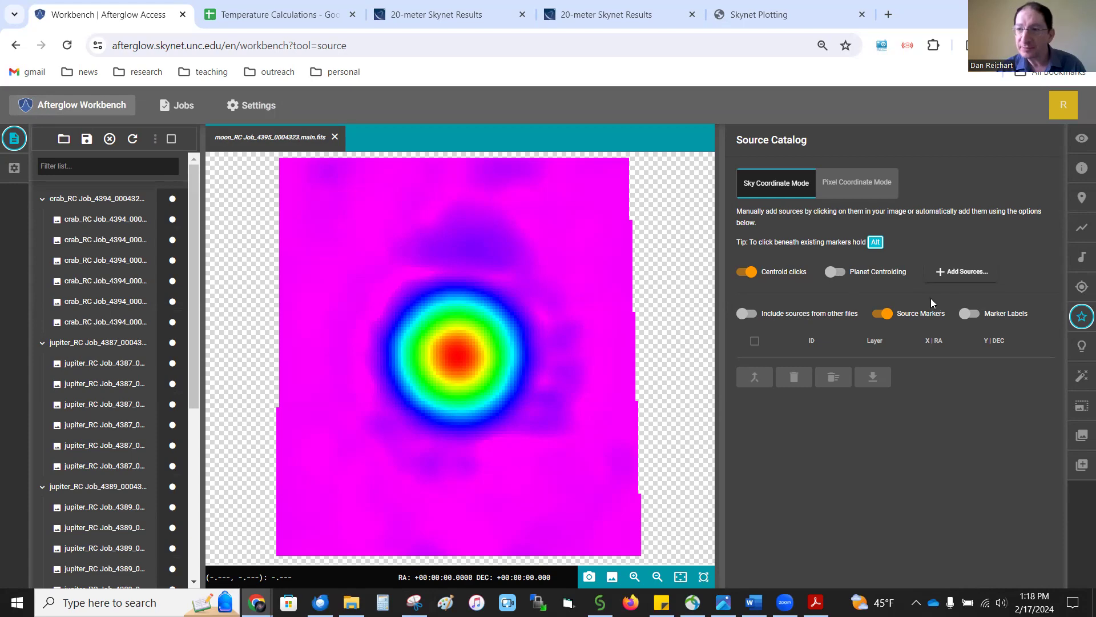
click(1080, 346)
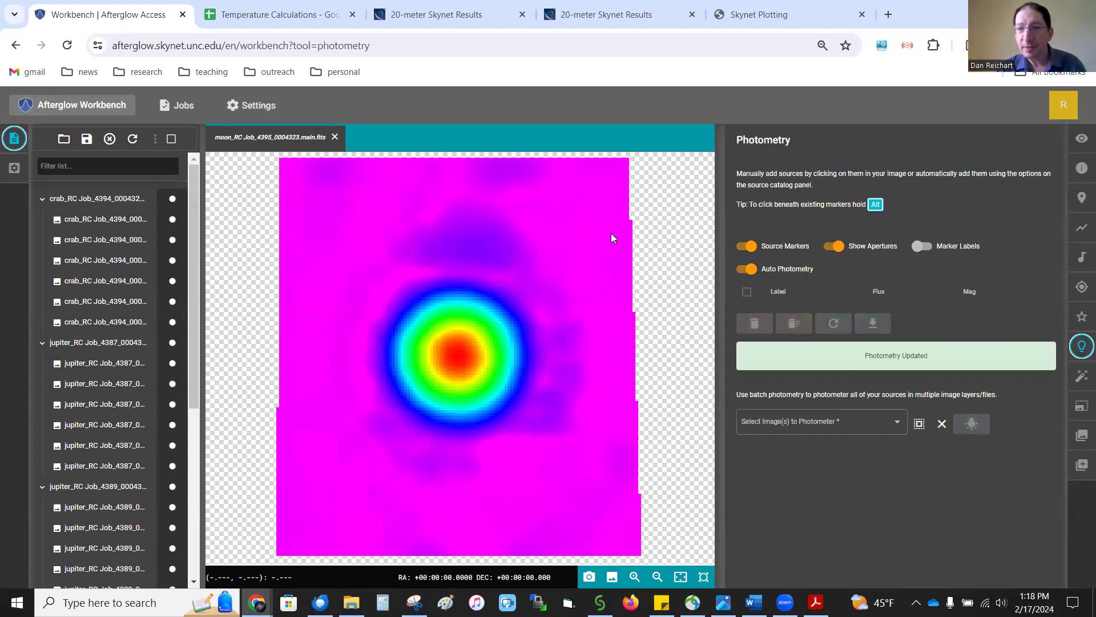
click(459, 357)
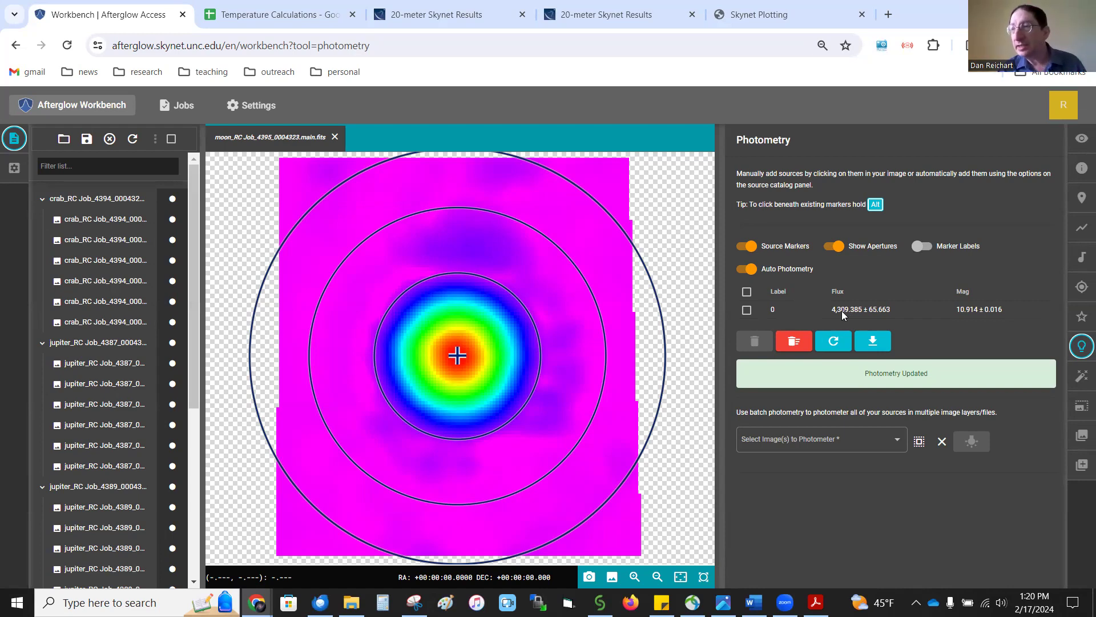
Switch to the Temperature Calculations spreadsheet and enter 4309 as the Moon 1 flux density in noise source units
click(264, 12)
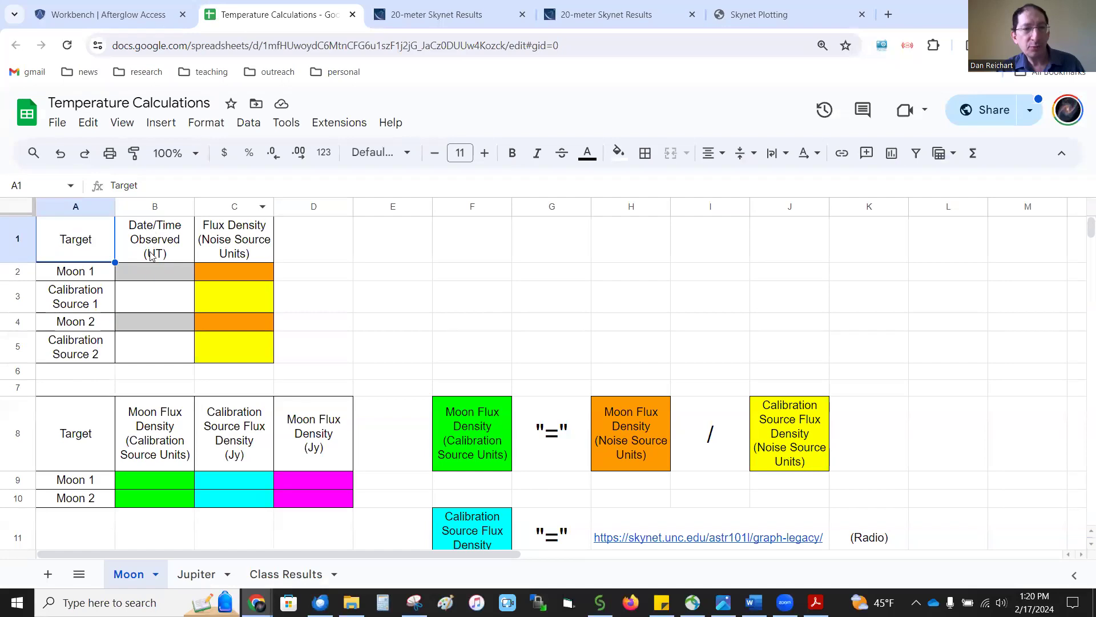
click(104, 16)
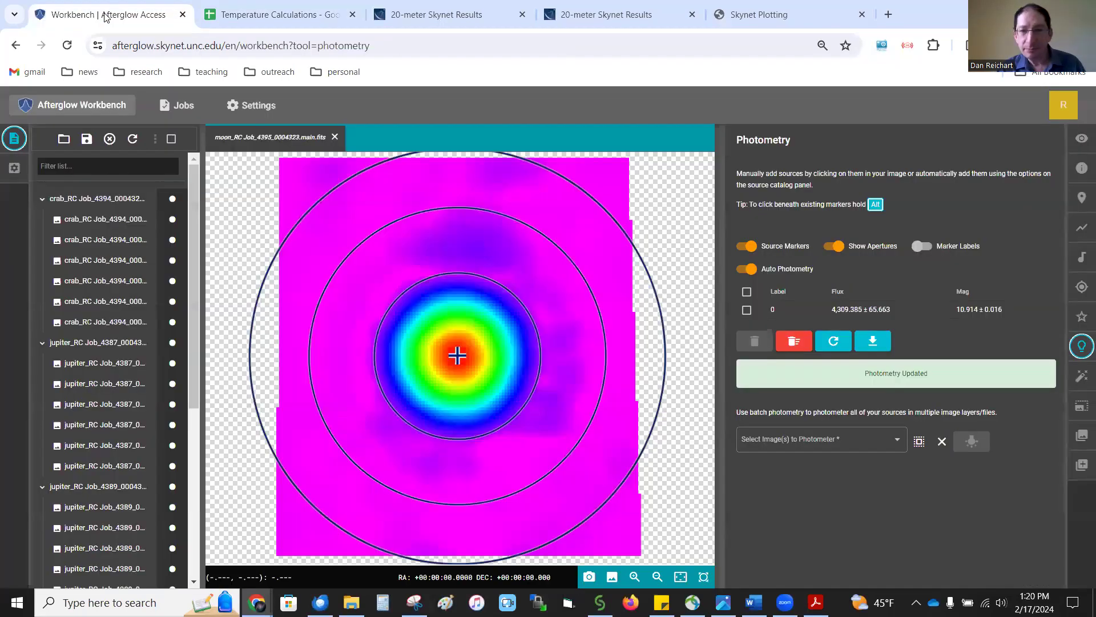
click(264, 14)
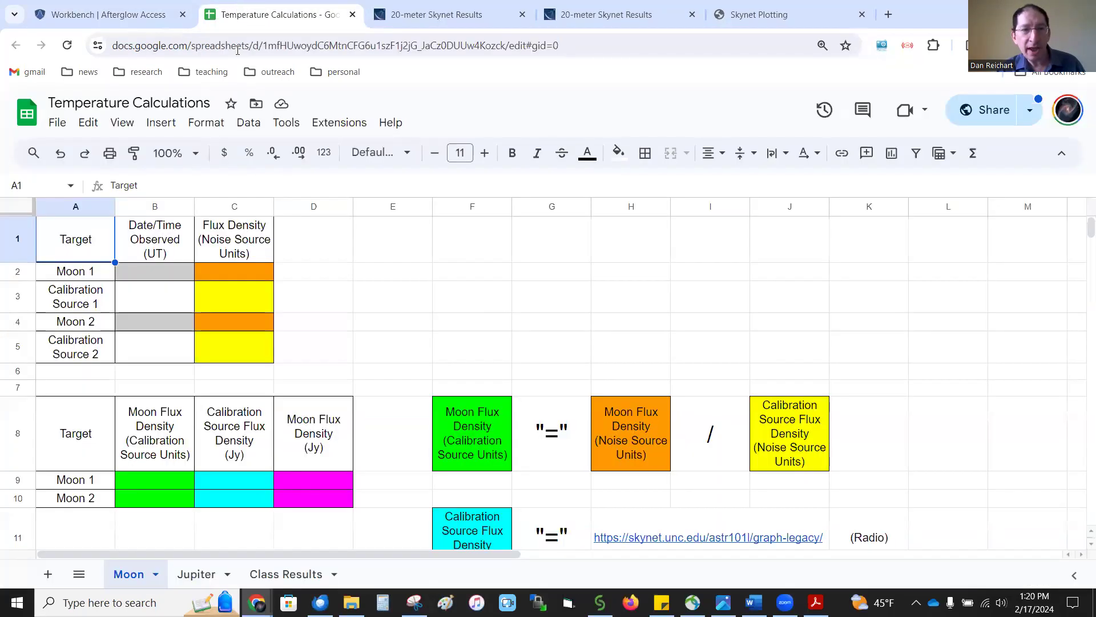
click(225, 271)
double_click(225, 272)
text(4309)
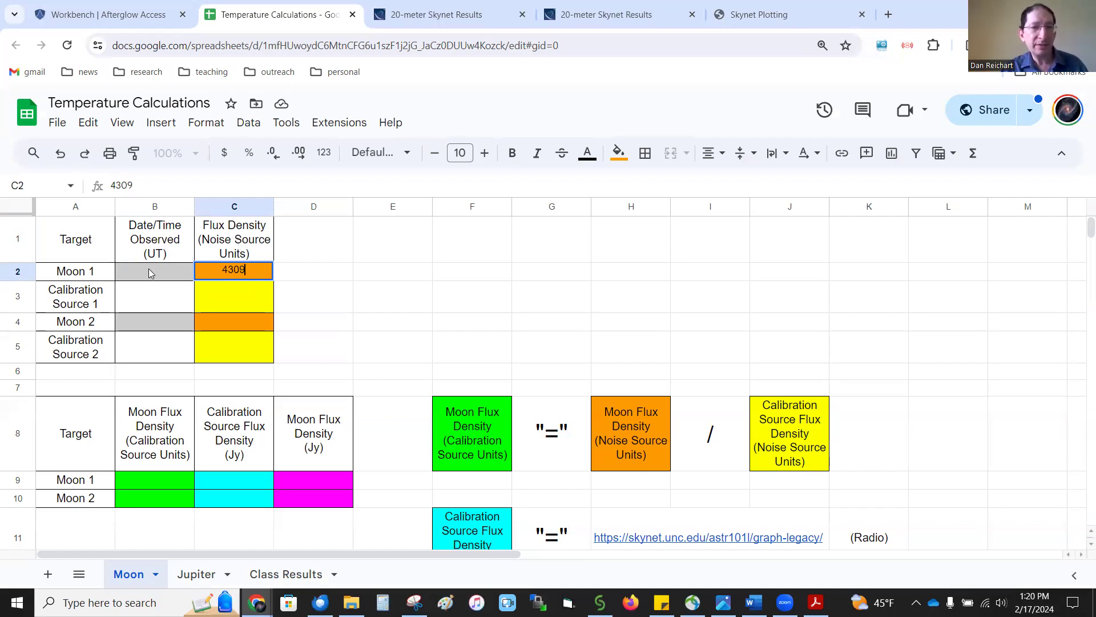
Look up the Moon observation's UT time in its 20-meter Skynet results and enter 1/22 22:20 as the Moon 1 date/time
click(416, 21)
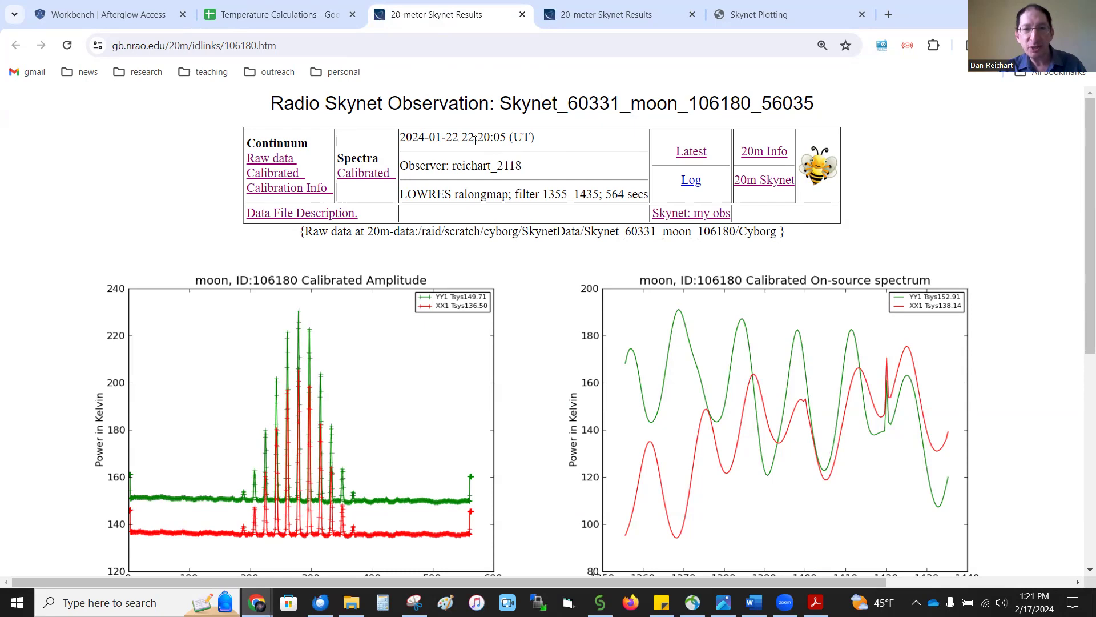
click(266, 16)
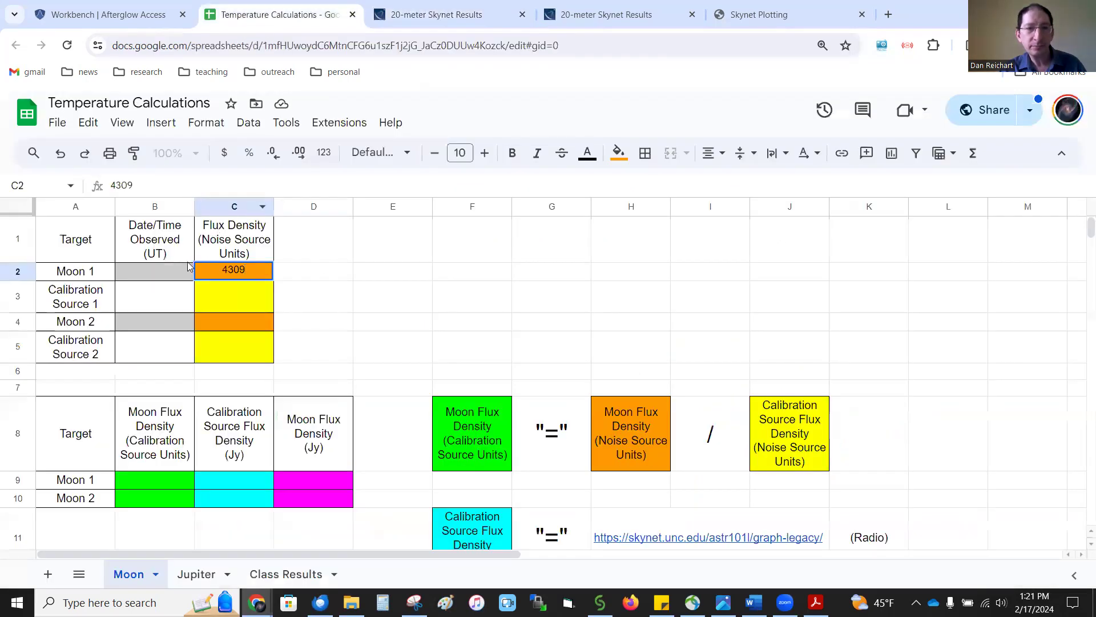
click(162, 271)
text(1/22 22:20)
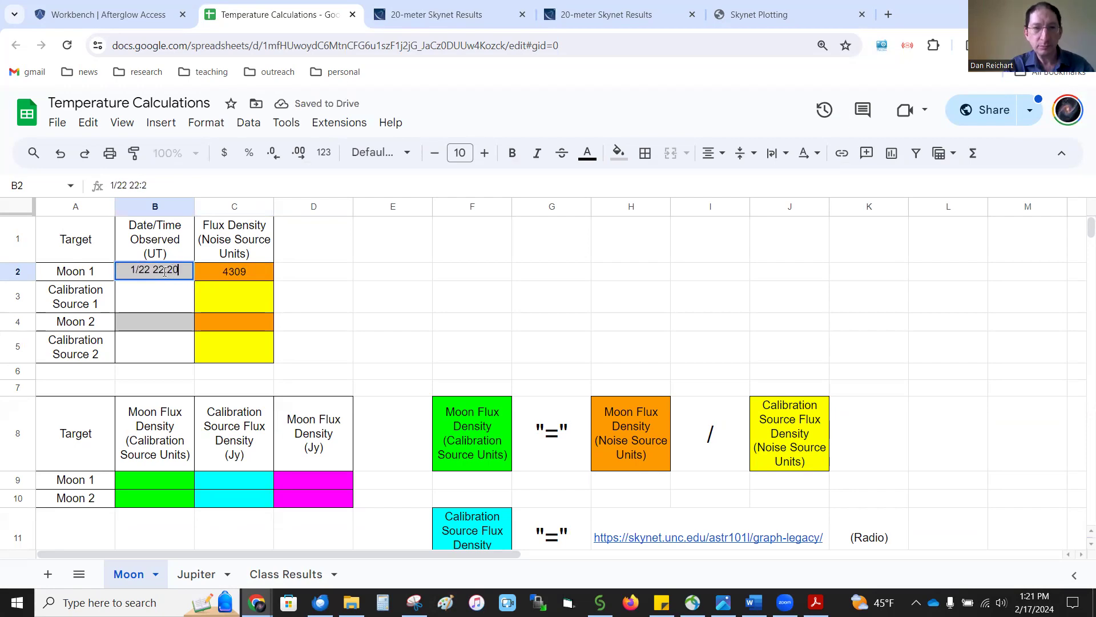
click(341, 272)
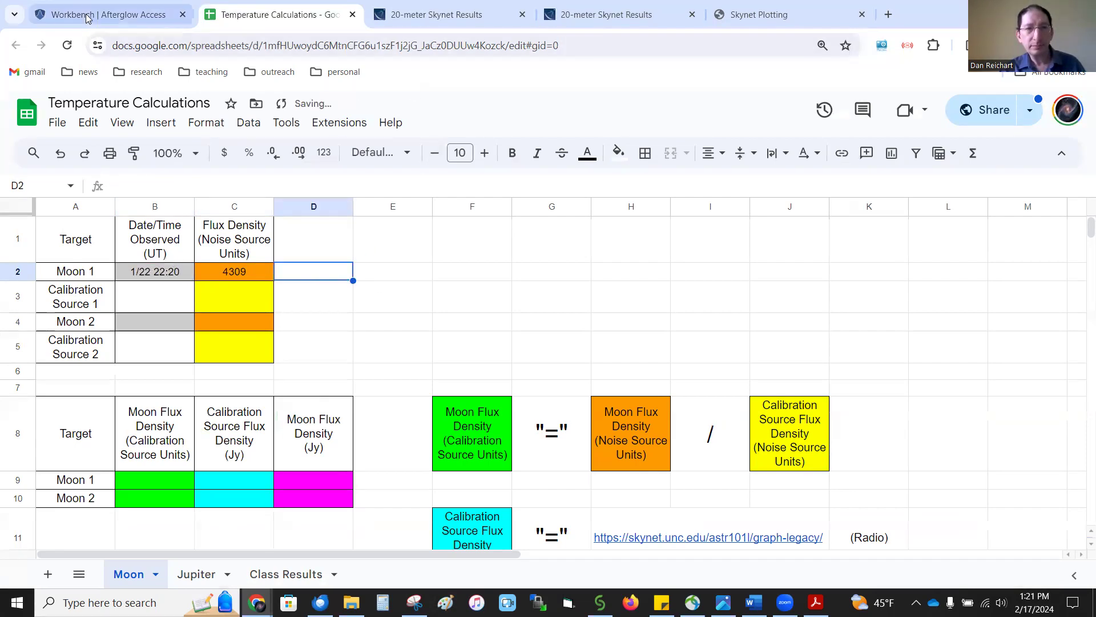
Switch back to Afterglow and perform aperture photometry on the source at the centre of the main Crab image
click(103, 14)
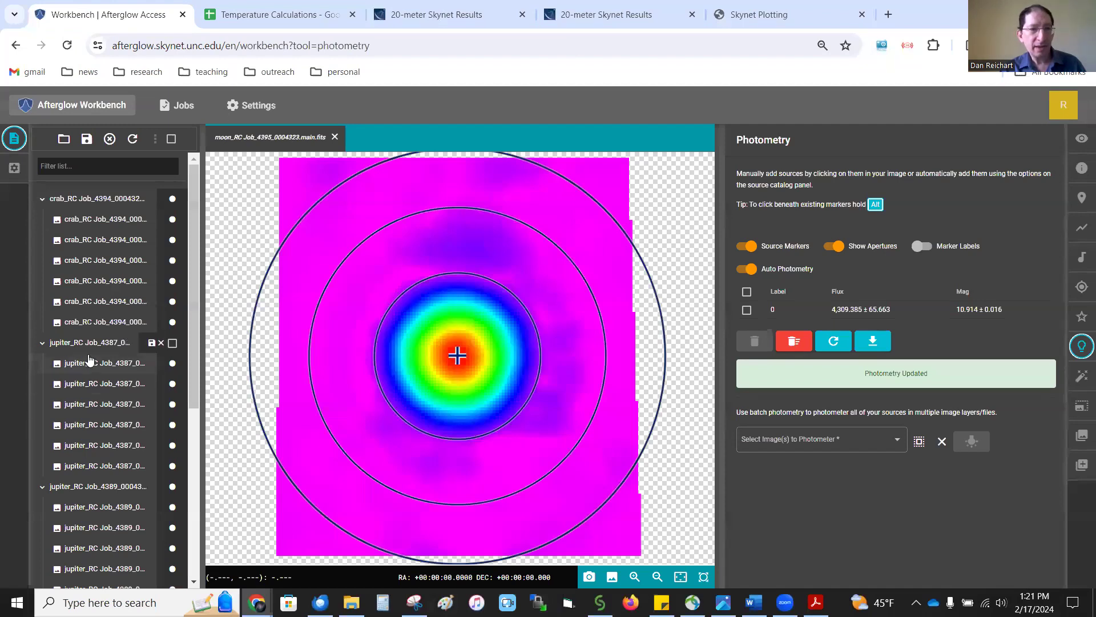
click(82, 367)
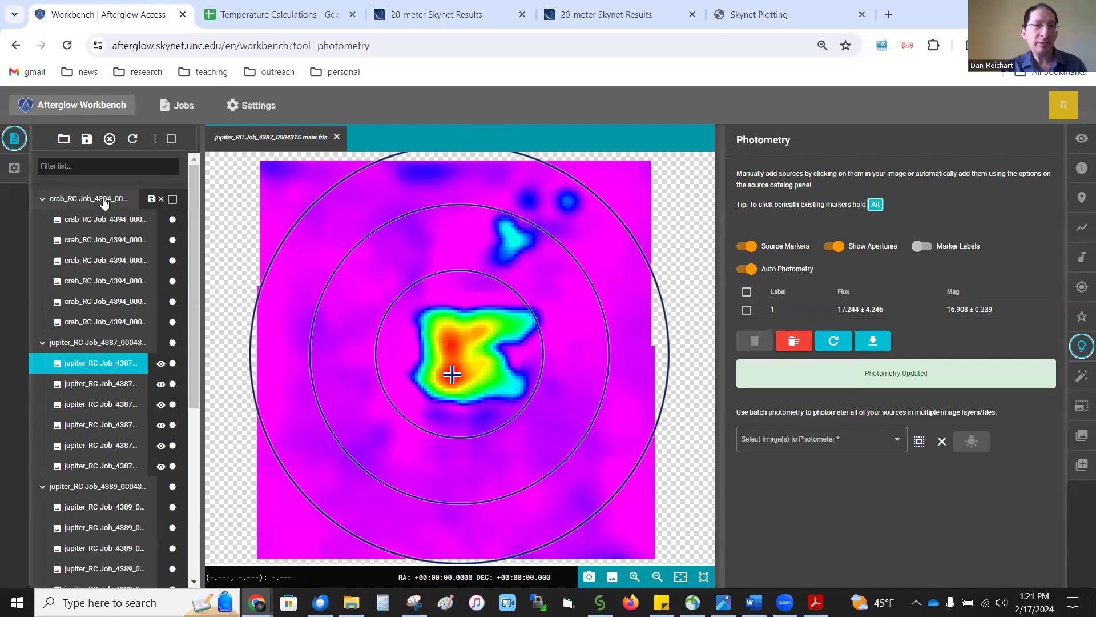
click(84, 220)
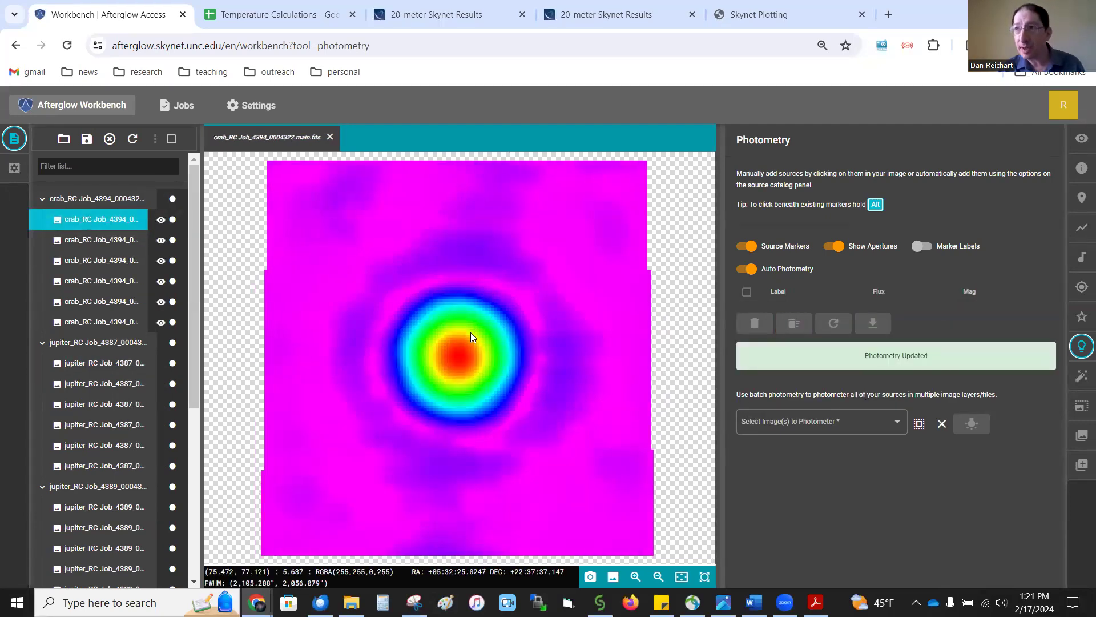
click(456, 359)
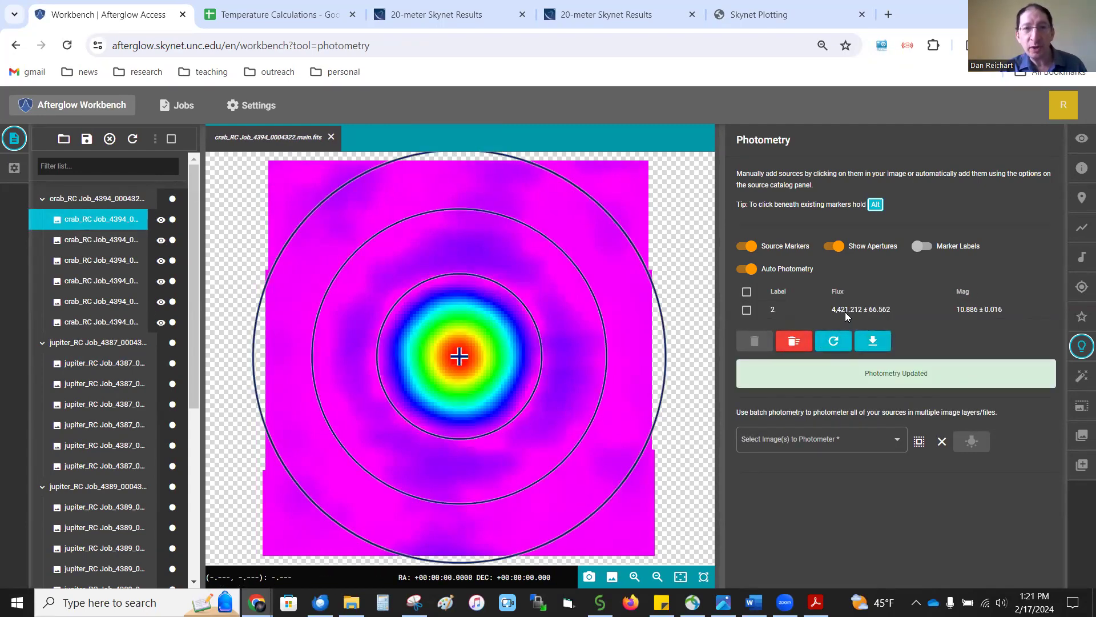
Enter 4421 as the Calibration Source 1 flux density in the Temperature Calculations spreadsheet
click(284, 17)
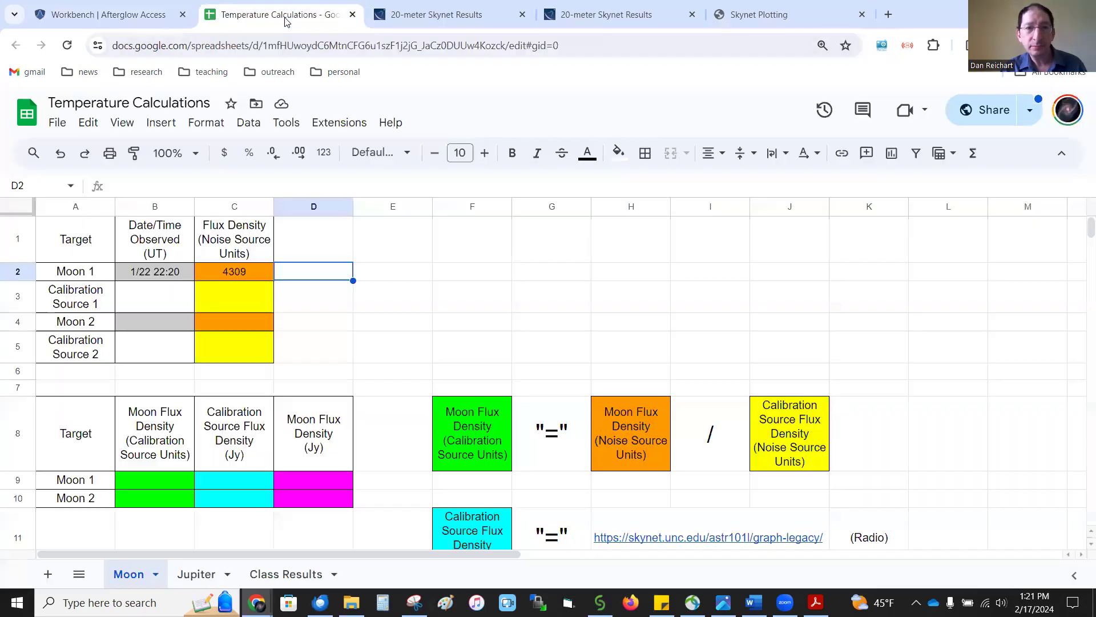
click(228, 293)
text(44)
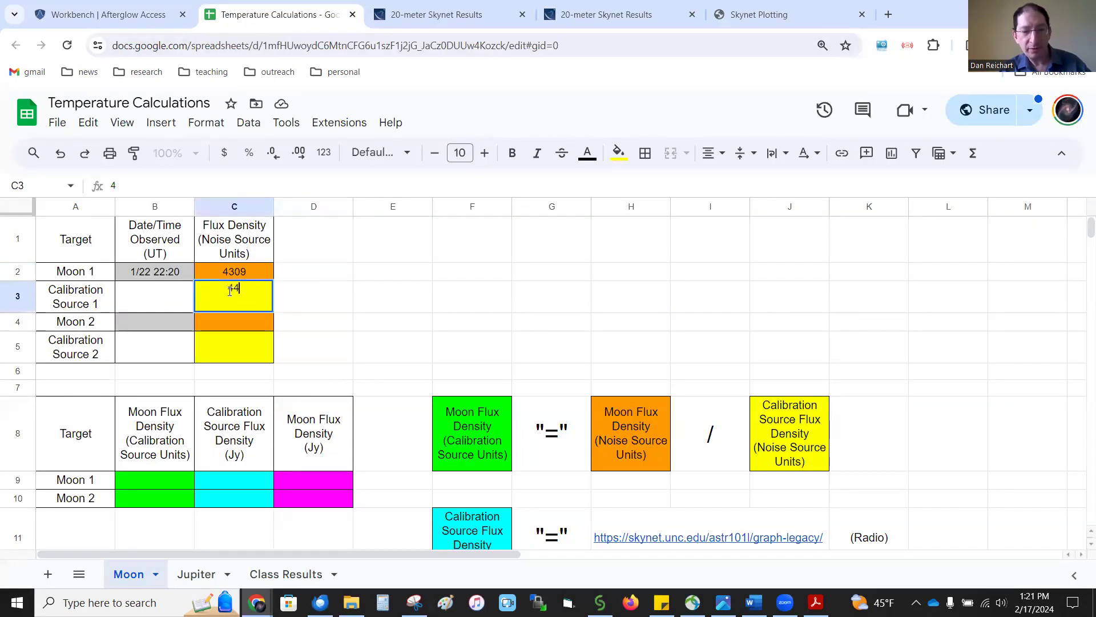
text(21)
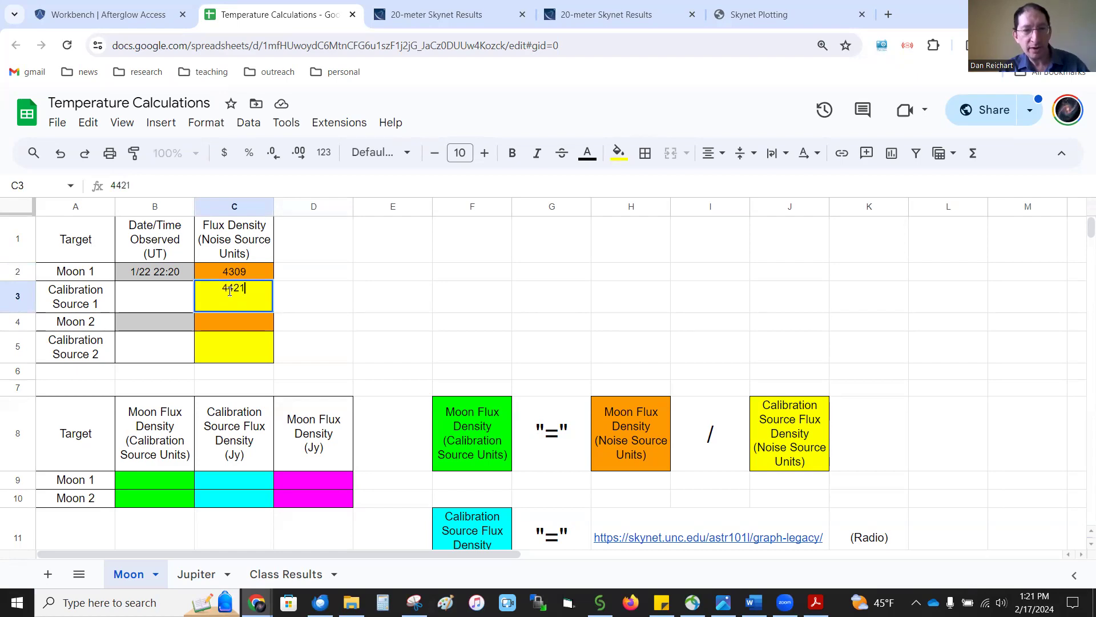
Look up the Crab observation's UT time in its Skynet results and enter 1/22 21:39 as the Calibration Source 1 date/time
click(108, 15)
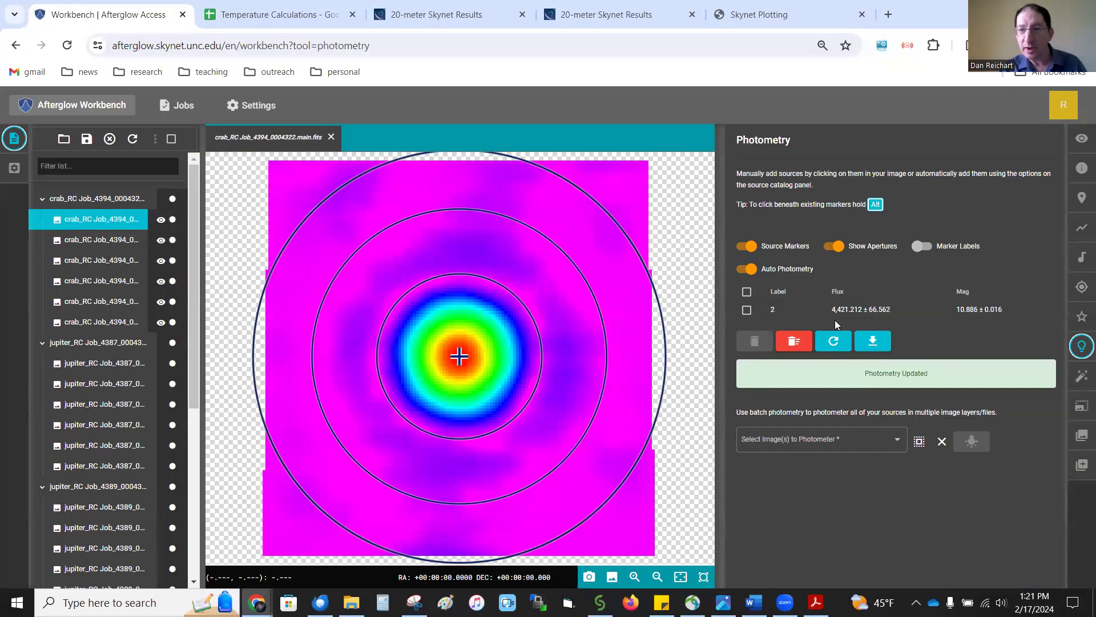
click(589, 12)
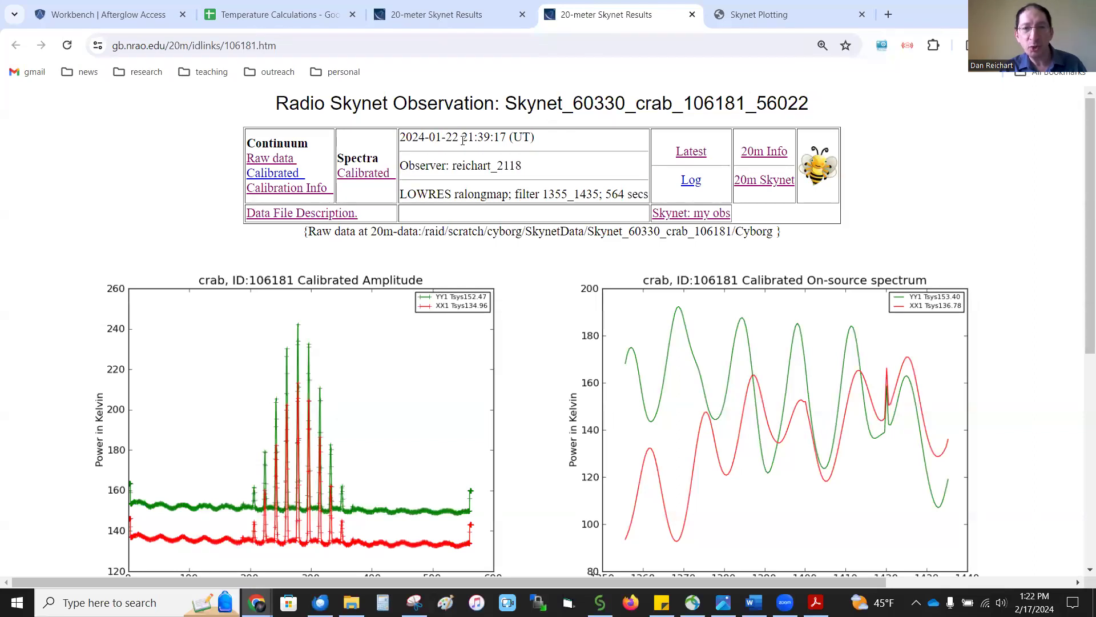
click(753, 20)
click(605, 16)
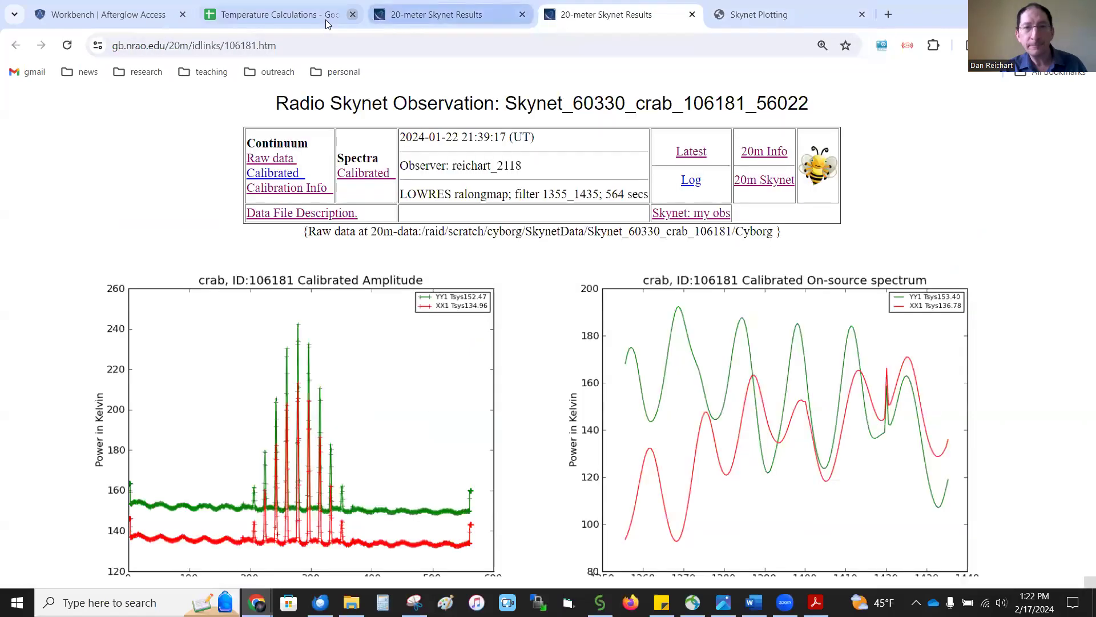
click(322, 18)
click(153, 308)
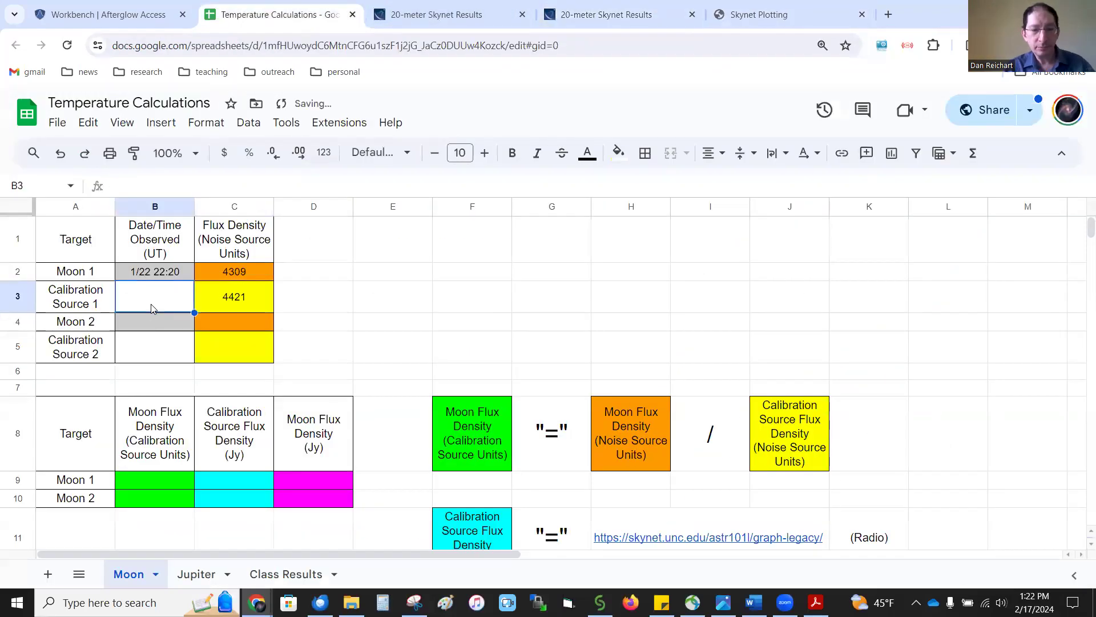
text(1/22 21:39)
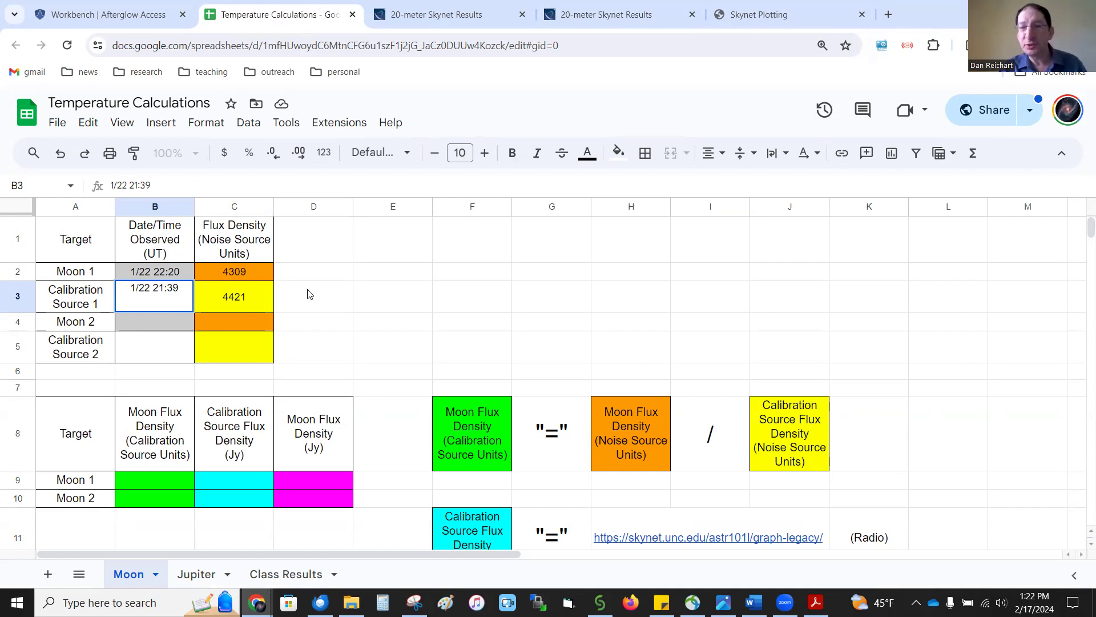
Calculate the Moon 1 flux density in calibration source units in B9 with the formula =C2/C3
click(371, 304)
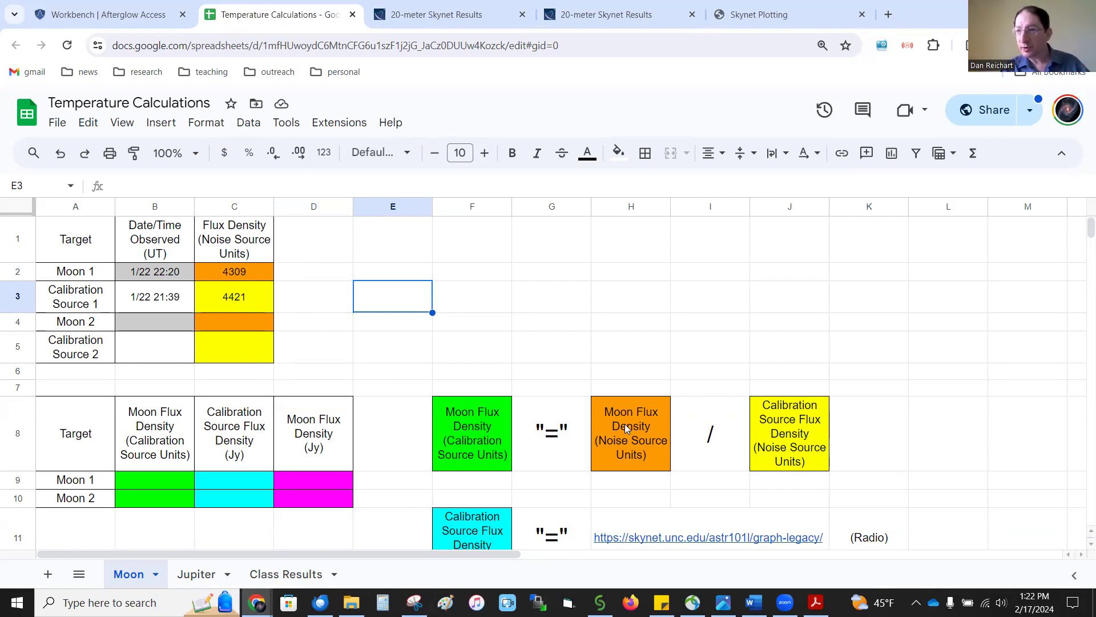
click(168, 483)
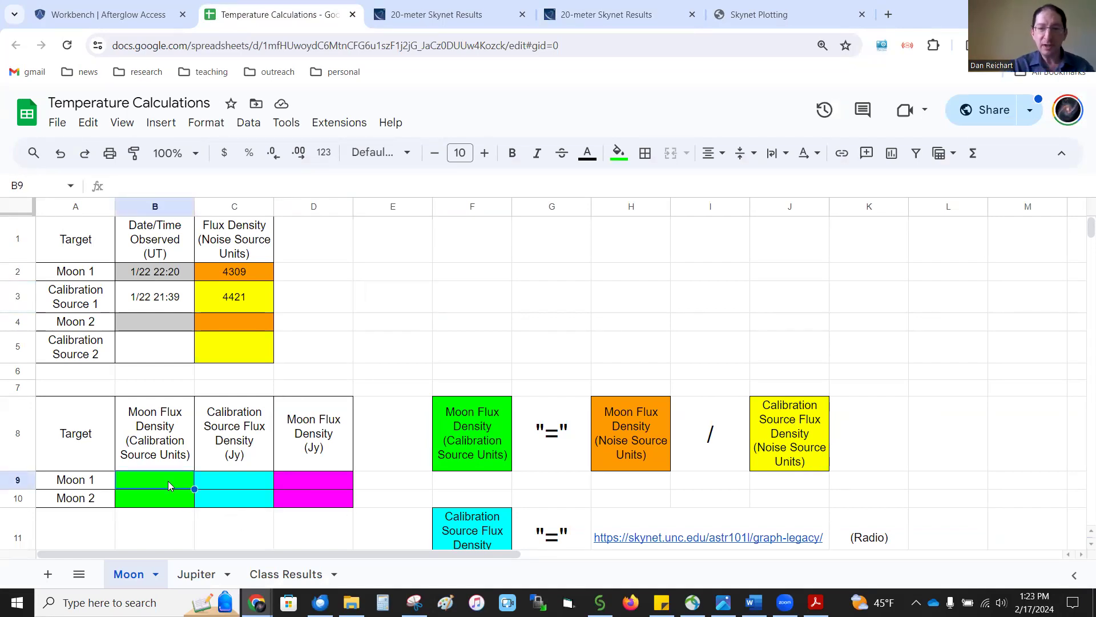
text(=)
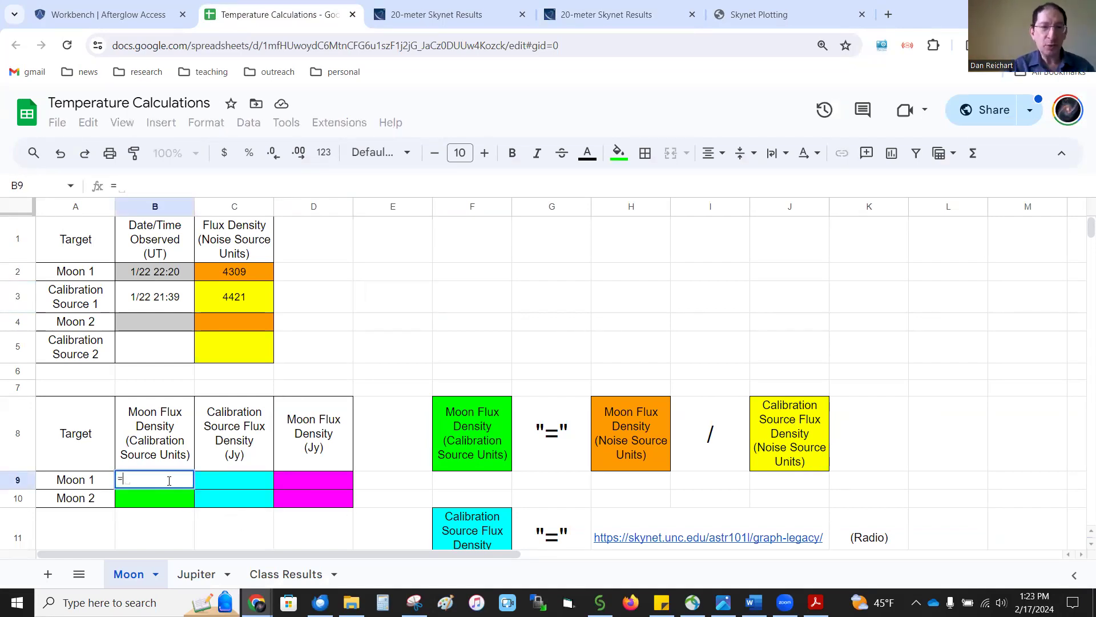
click(236, 271)
text(/)
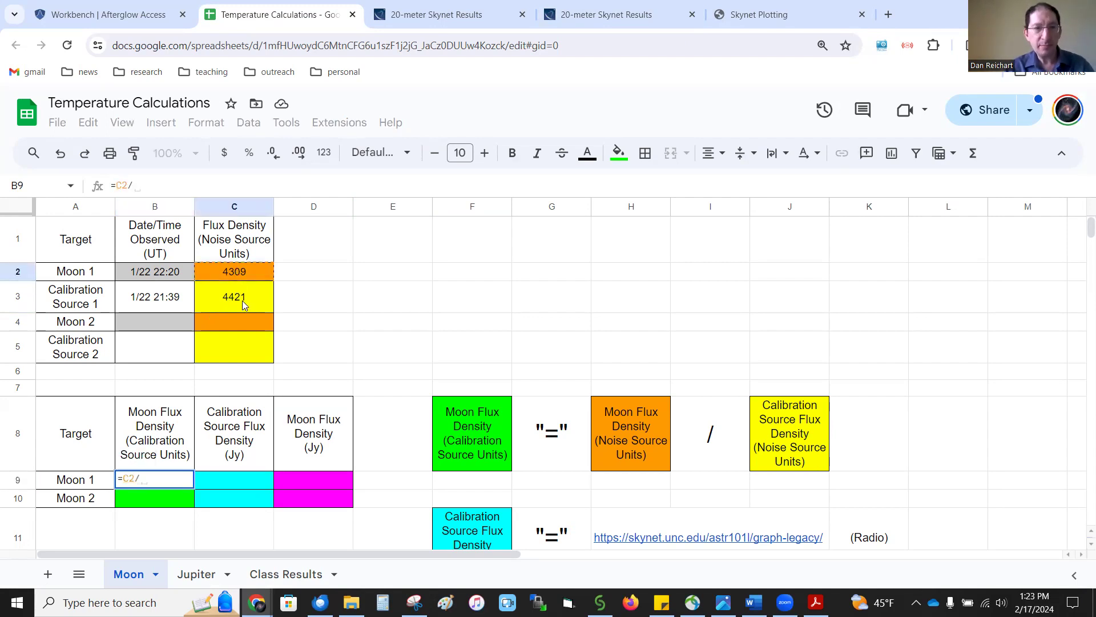
click(242, 304)
key(Return)
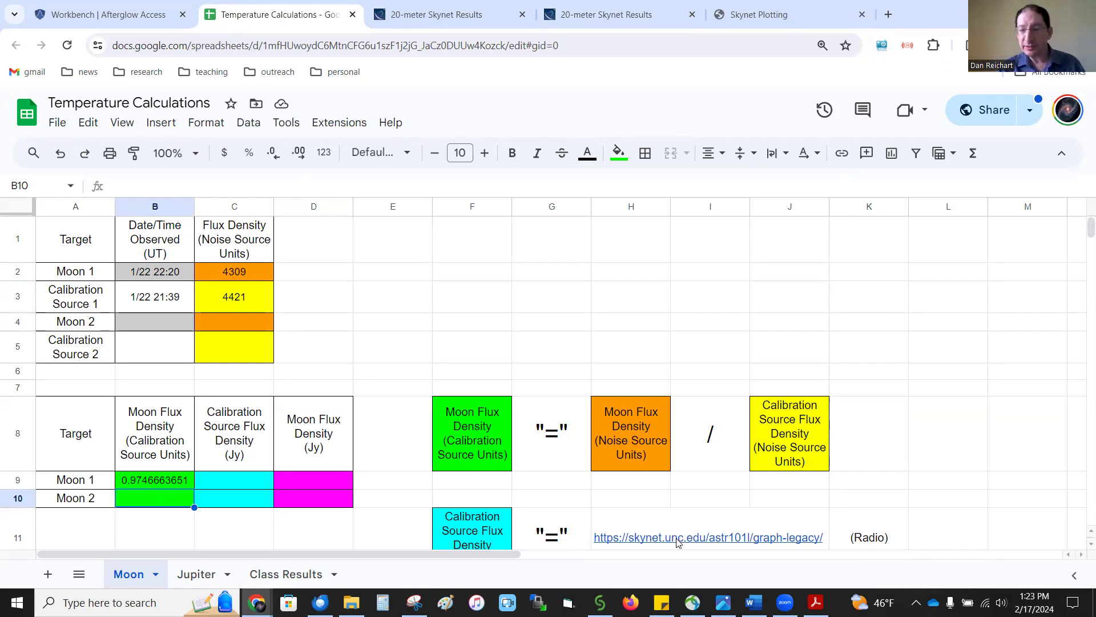
Switch to the Skynet Plotting page, choose the Radio graph type and set the source to Tau A
click(768, 12)
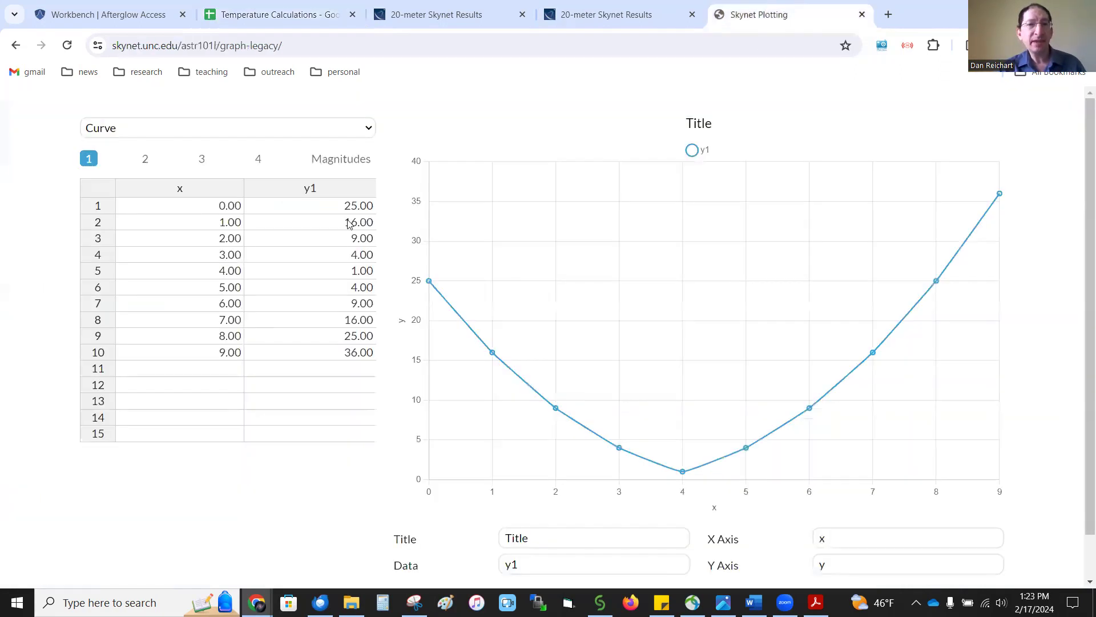
click(303, 125)
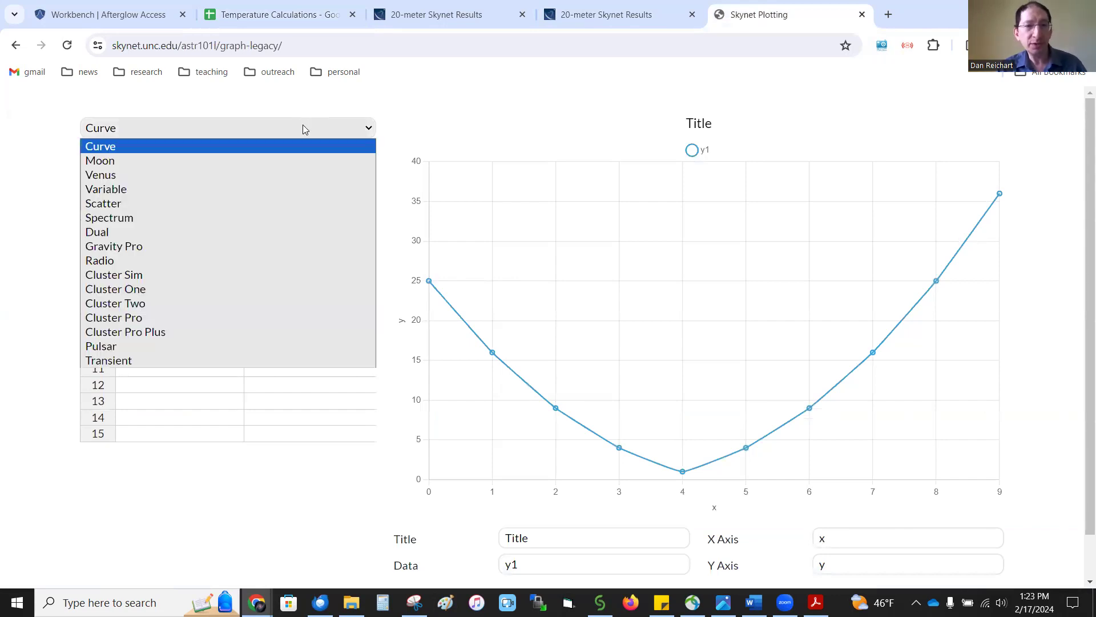
click(154, 259)
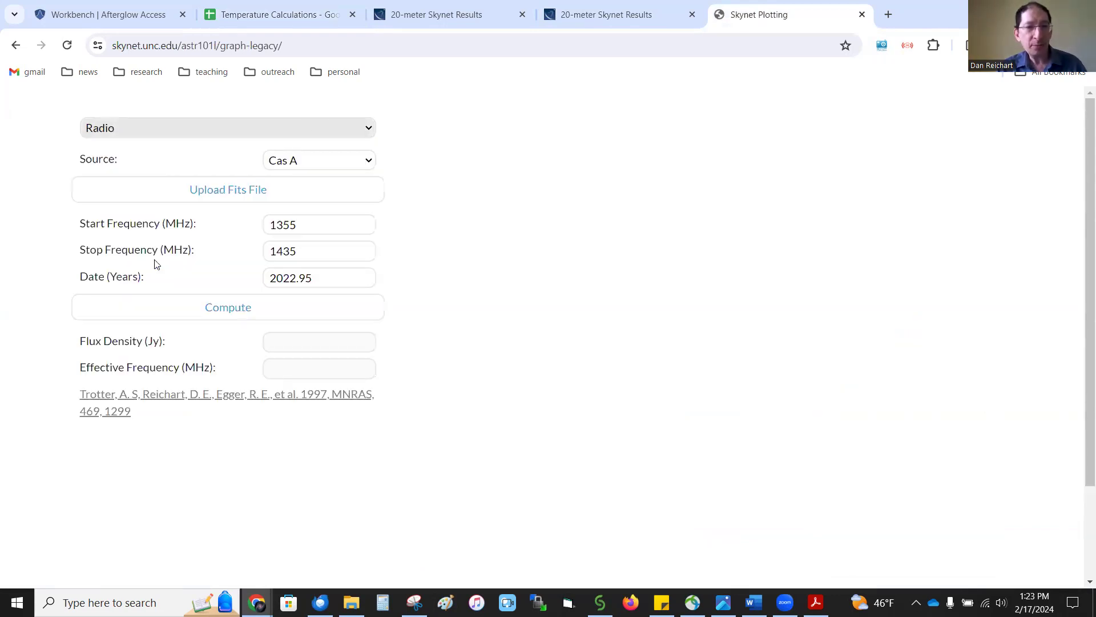
click(333, 161)
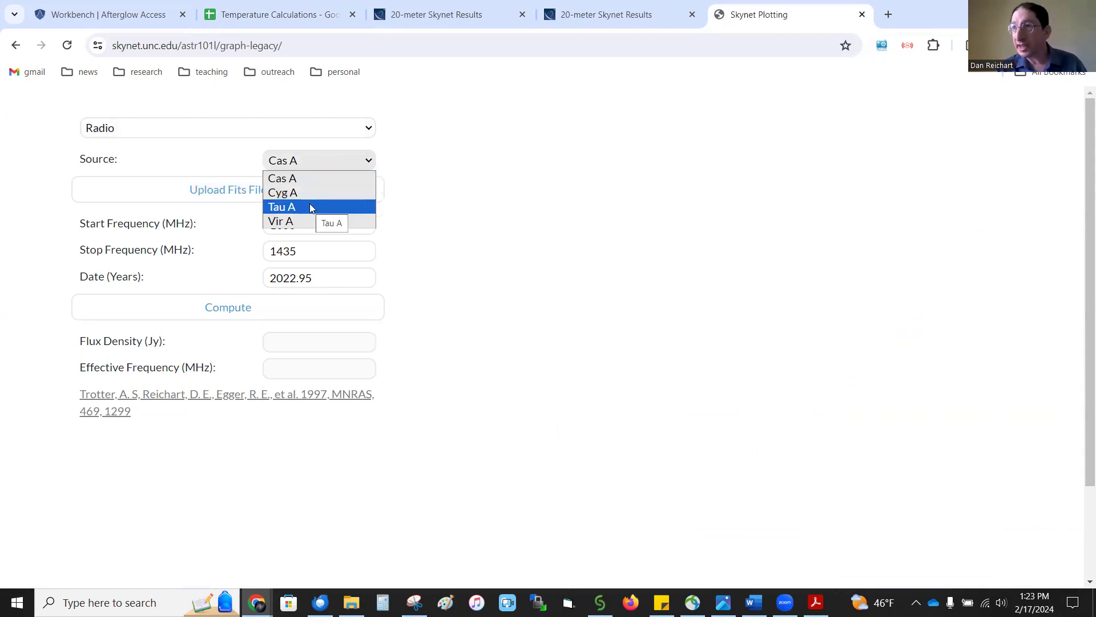
click(310, 207)
click(318, 163)
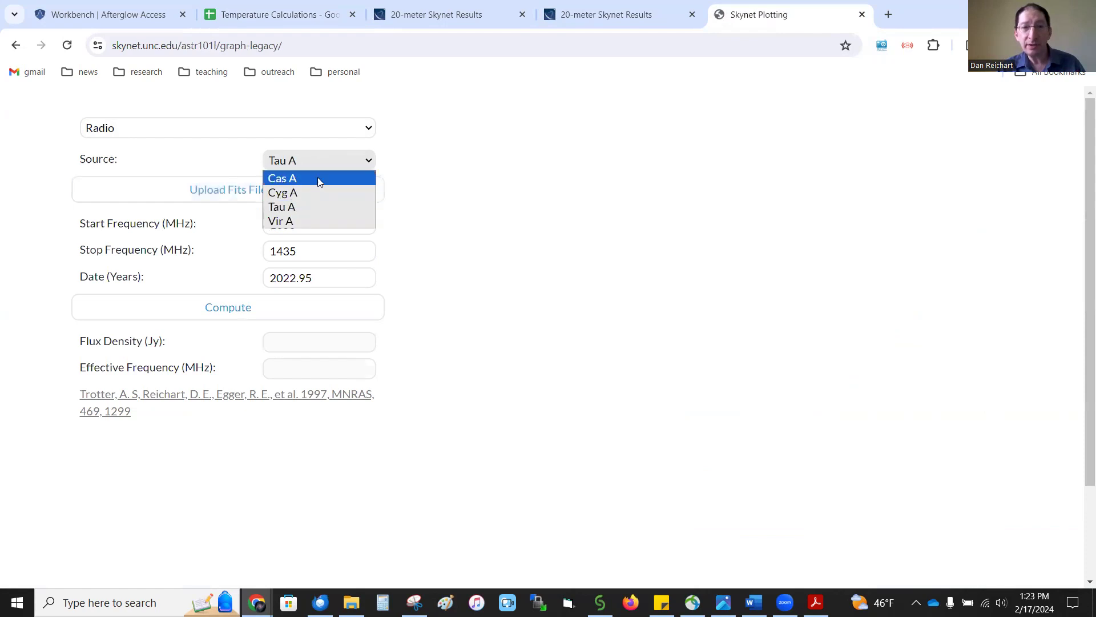
click(326, 207)
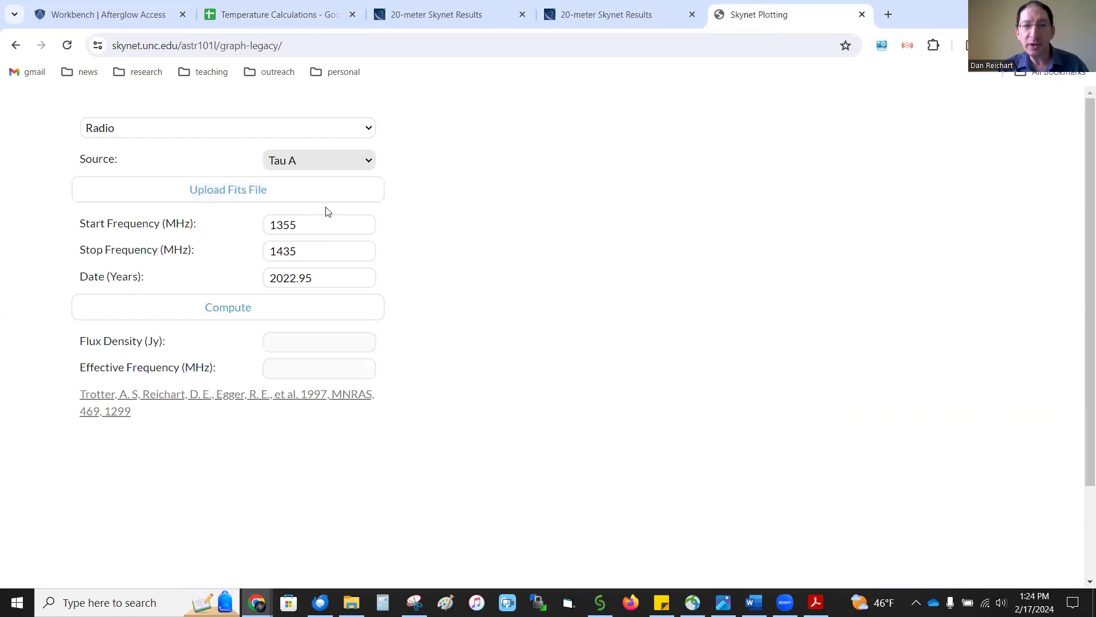
Upload the Crab observation's FITS file from the Downloads folder and compute the flux density of Tau A
click(268, 193)
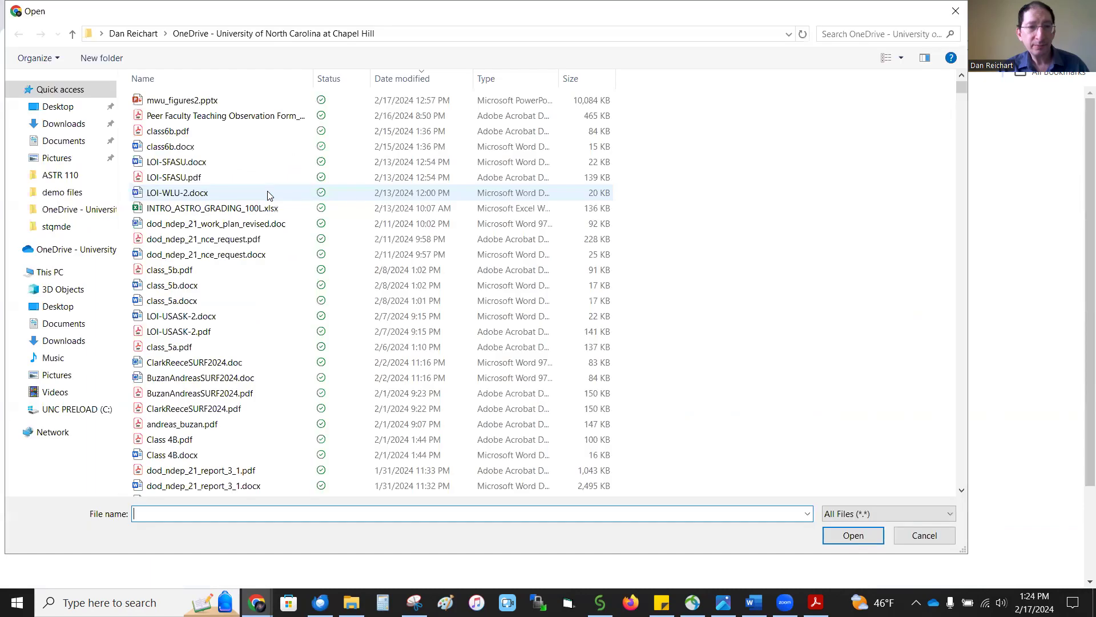
click(72, 124)
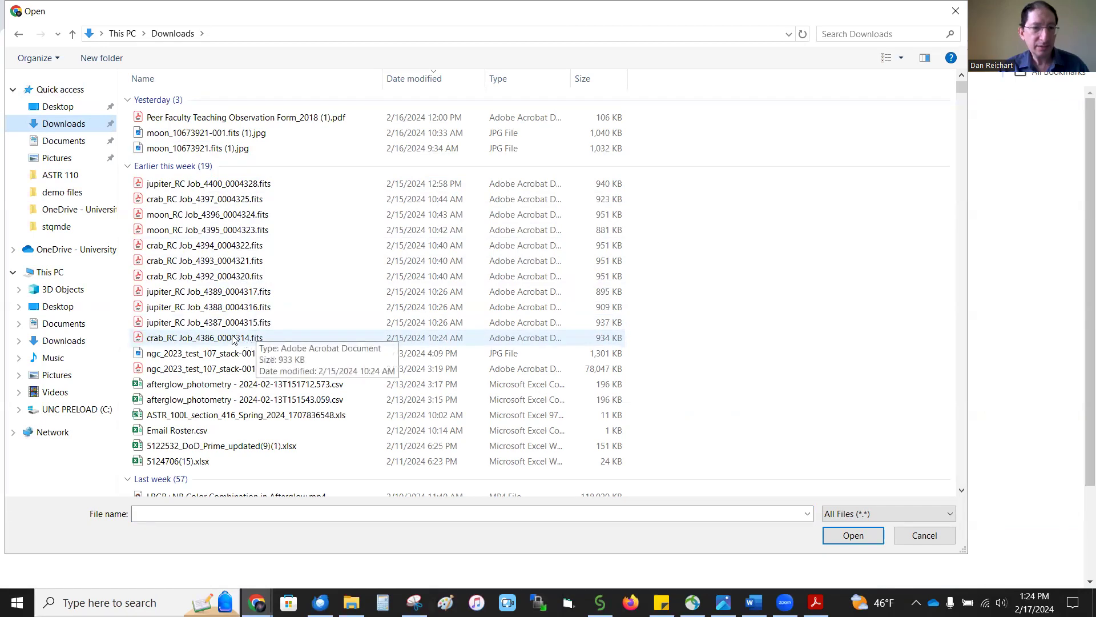
click(220, 252)
double_click(220, 252)
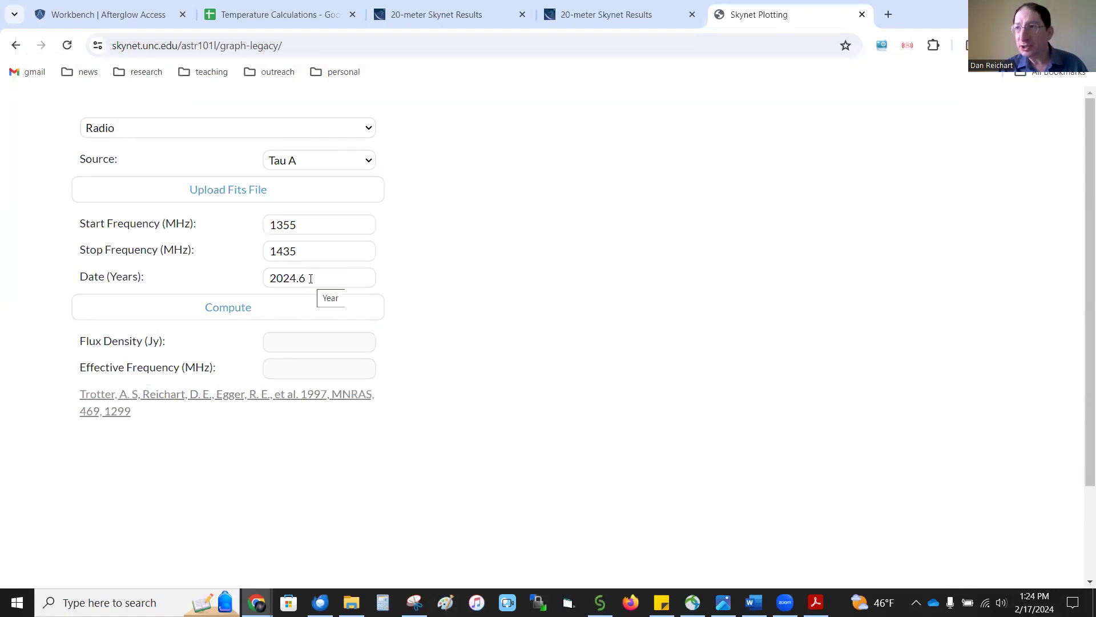
click(330, 165)
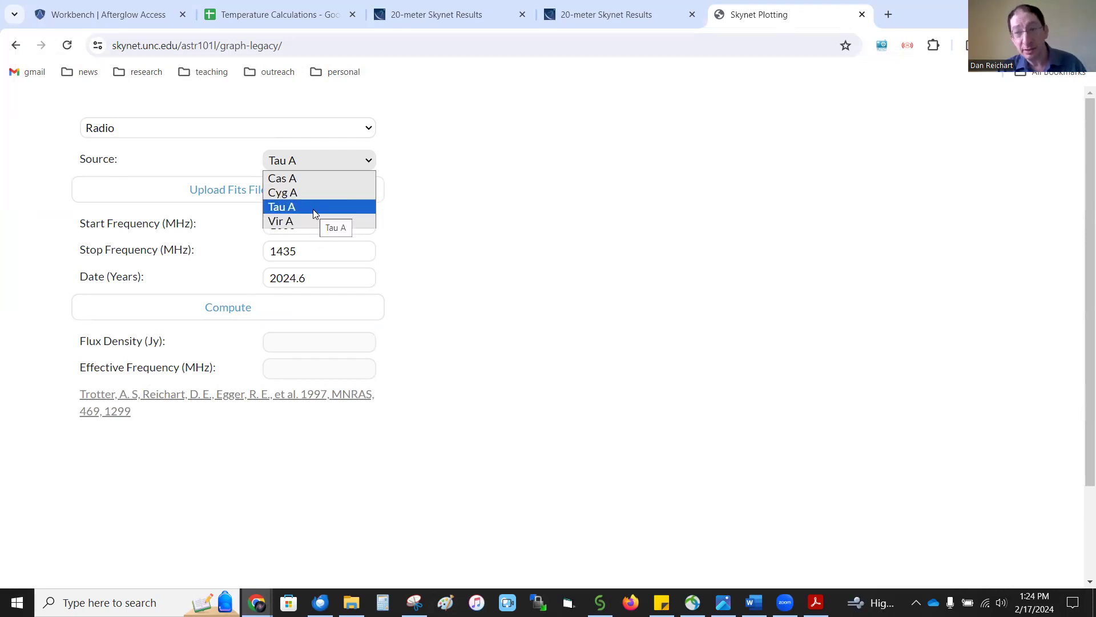
click(466, 201)
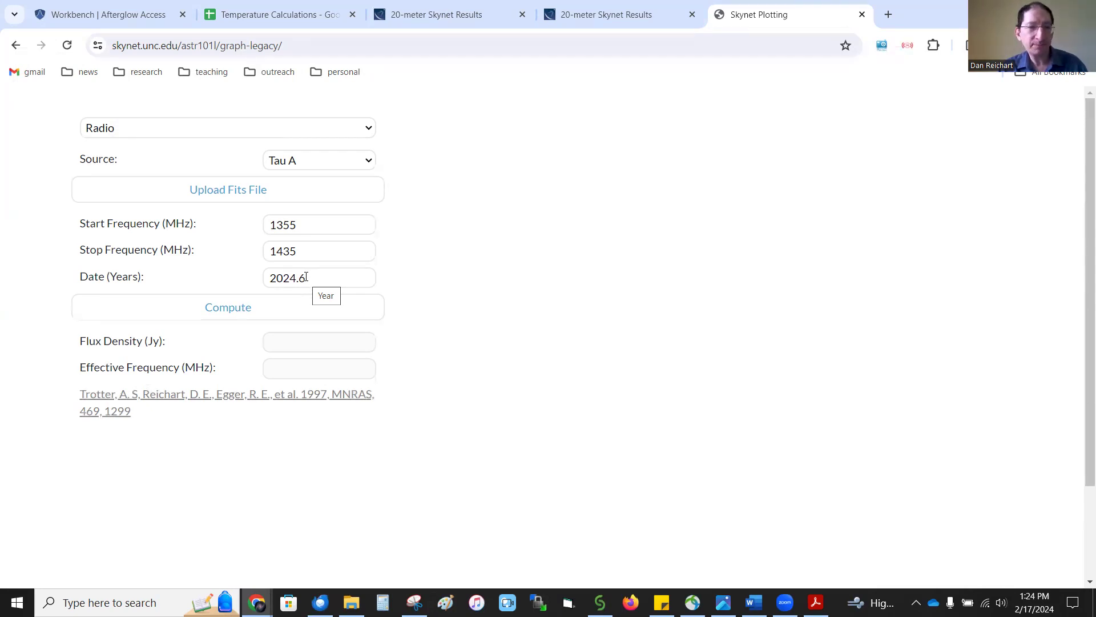
click(249, 308)
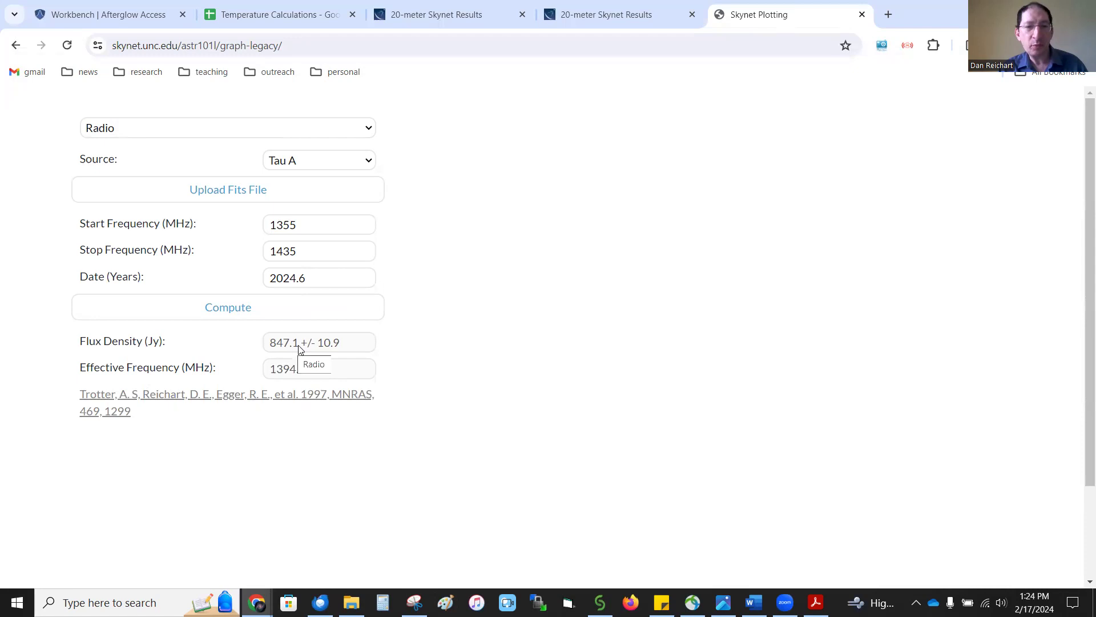
Return to the Temperature Calculations spreadsheet and enter 847.1 as the calibration source flux density in Jy for Moon 1
click(268, 14)
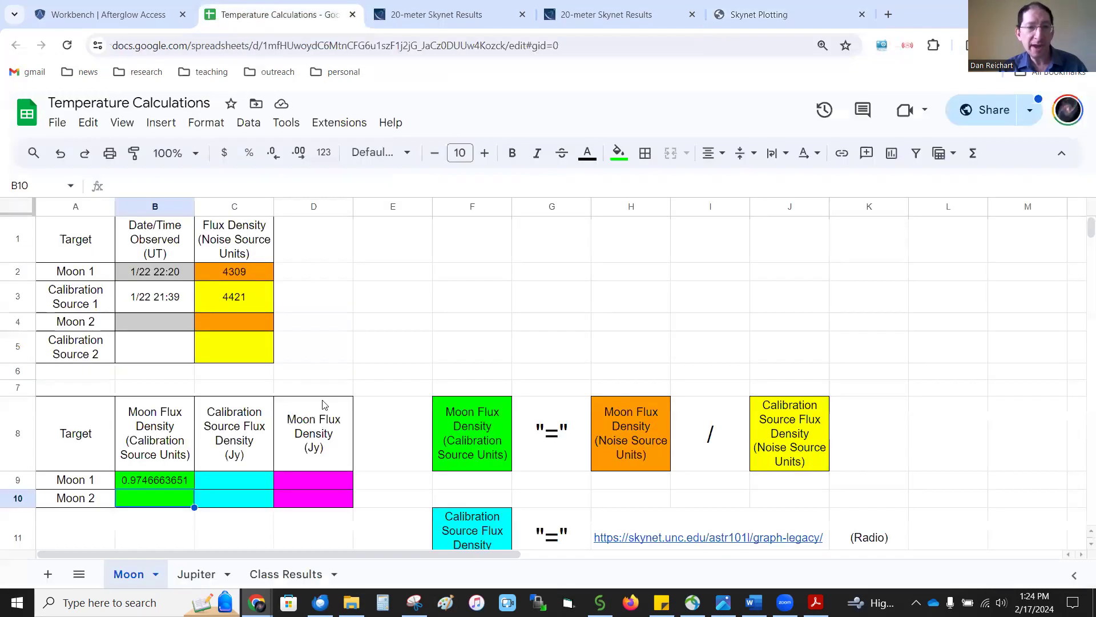
click(260, 481)
text(84)
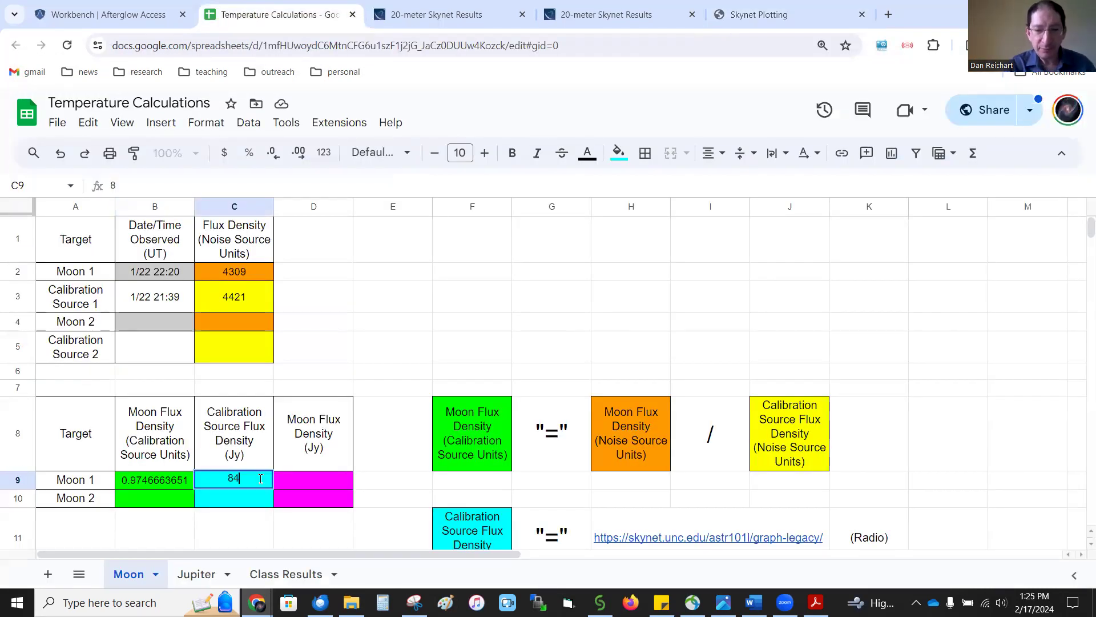
text(7.1)
key(Return)
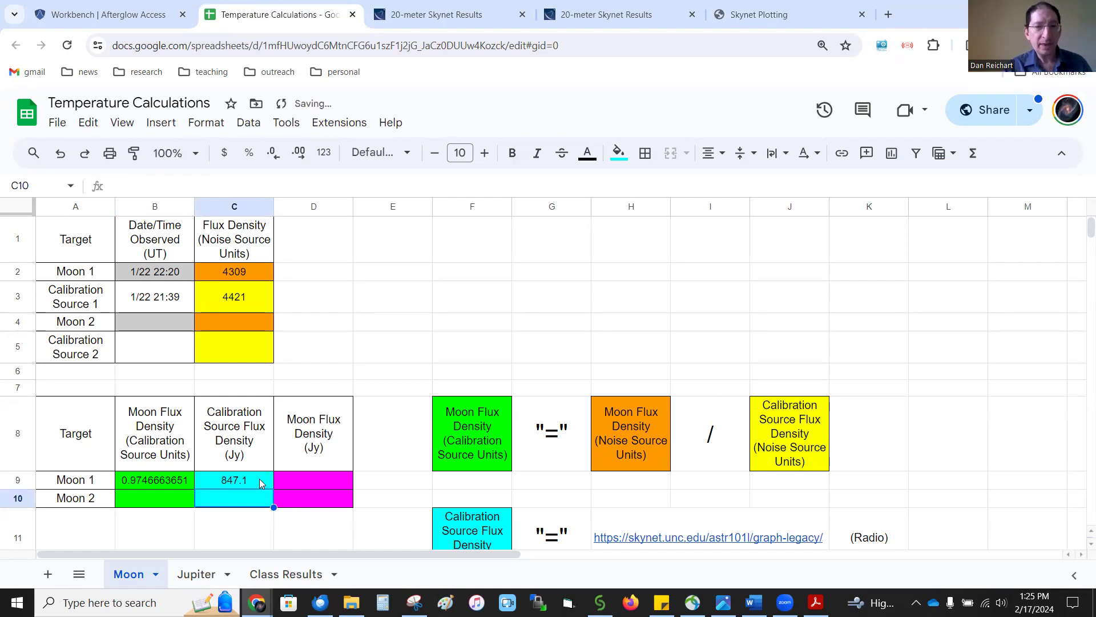
Calculate the Moon 1 flux density in Jy in D9 with the formula =B9*C9, declining the suggested autofill
click(300, 478)
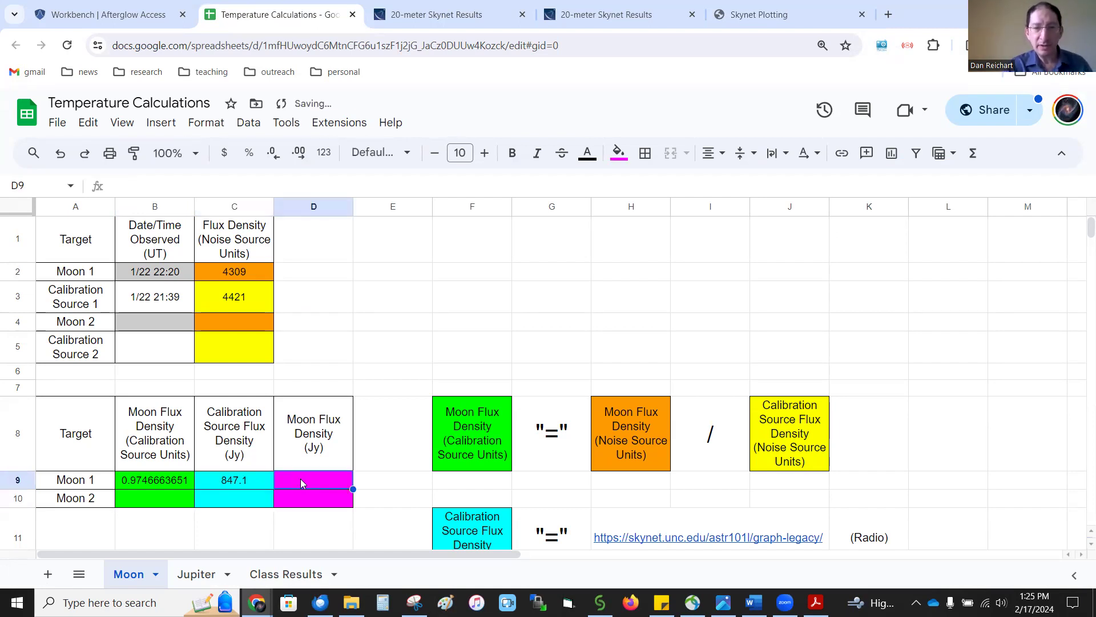
text(=)
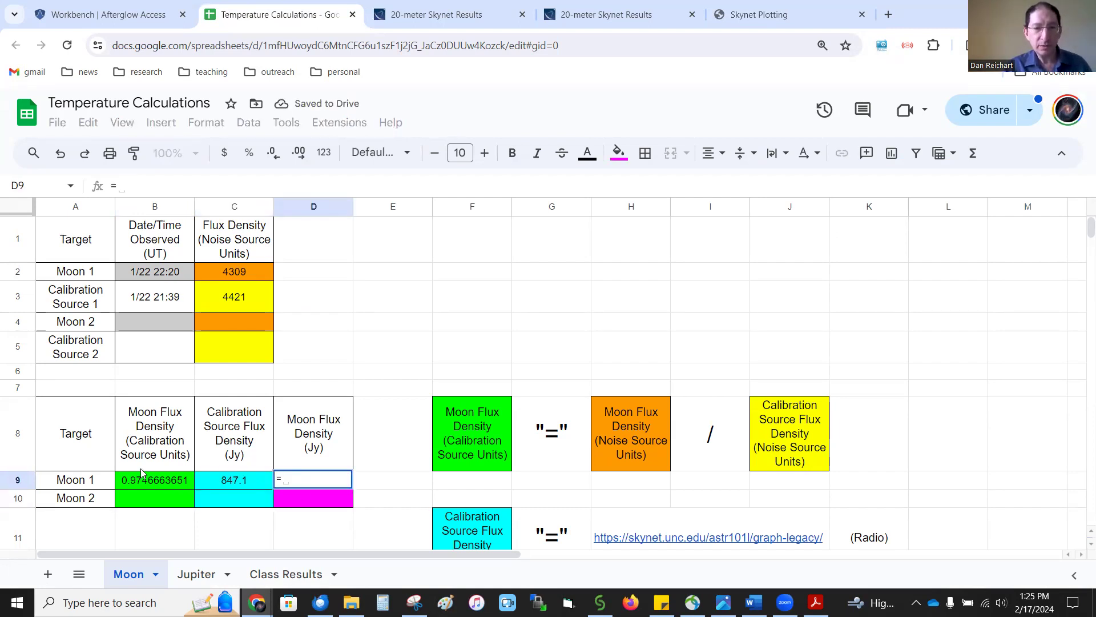
scroll(486, 464, down, 3)
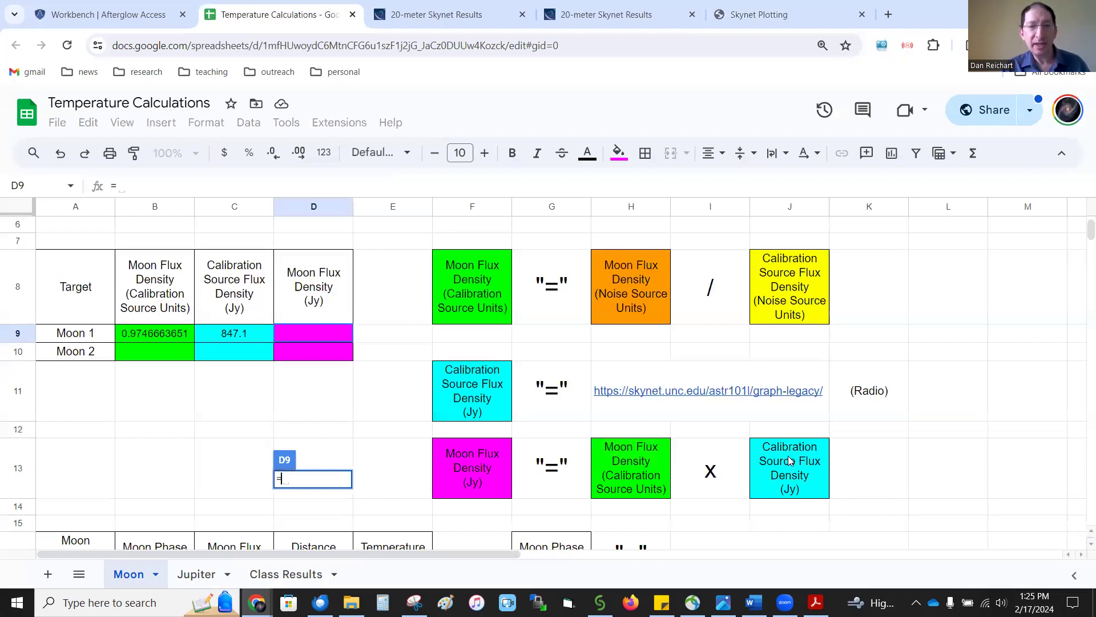
click(157, 331)
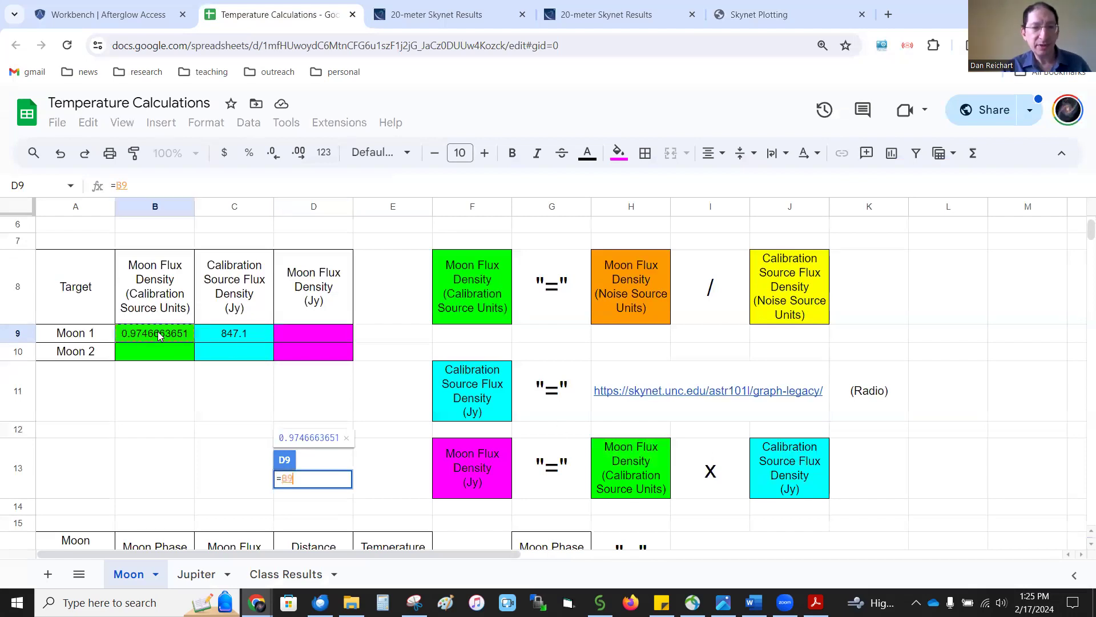
text(*)
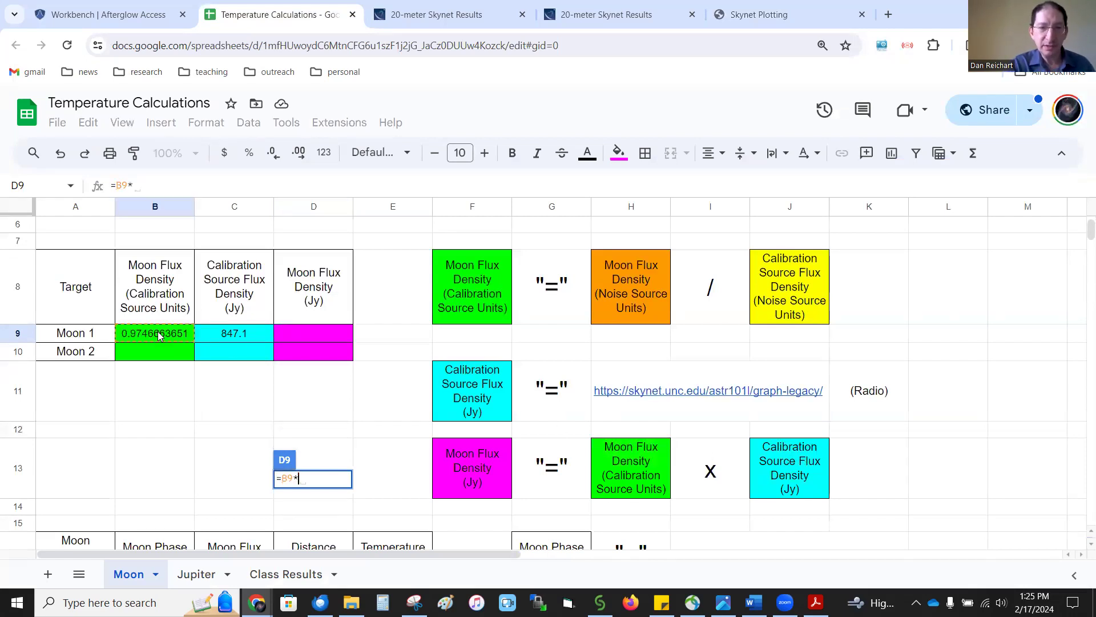
click(226, 336)
key(Return)
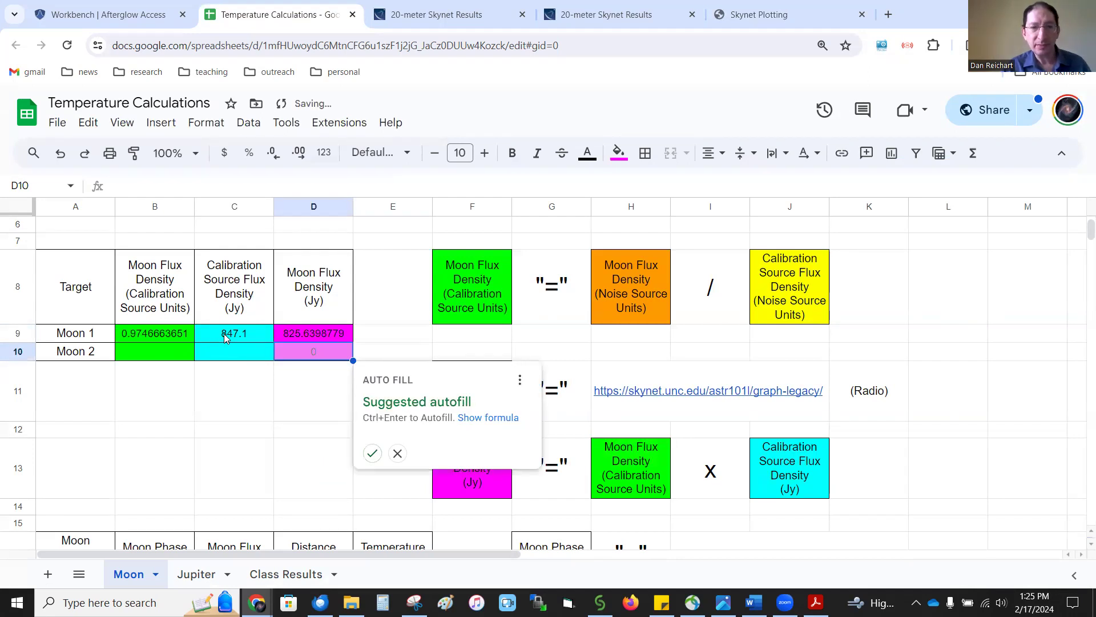
click(396, 455)
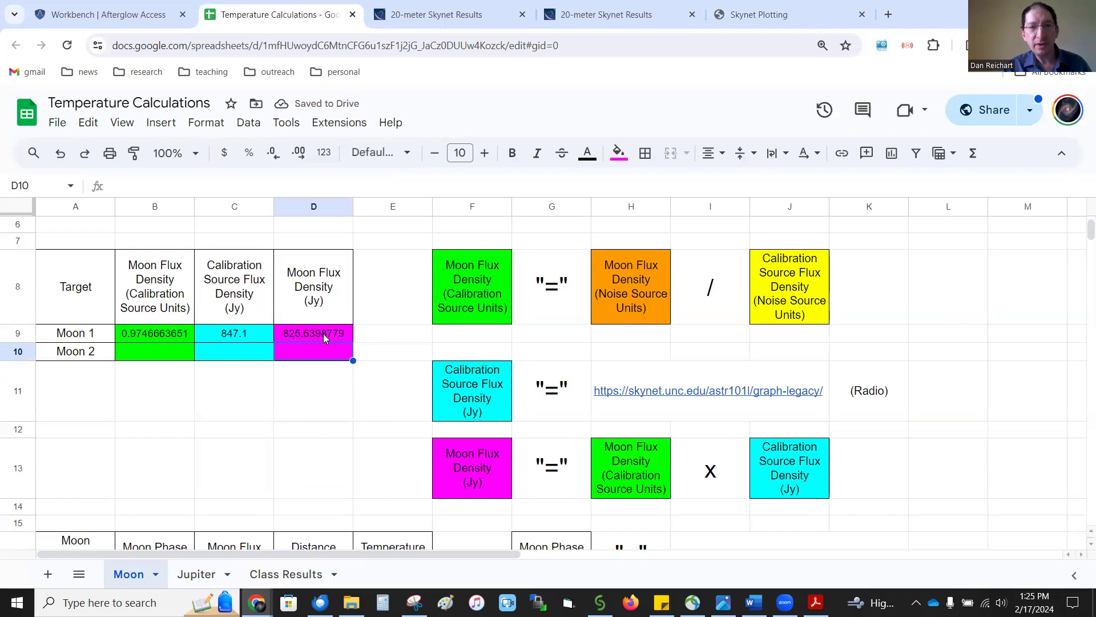